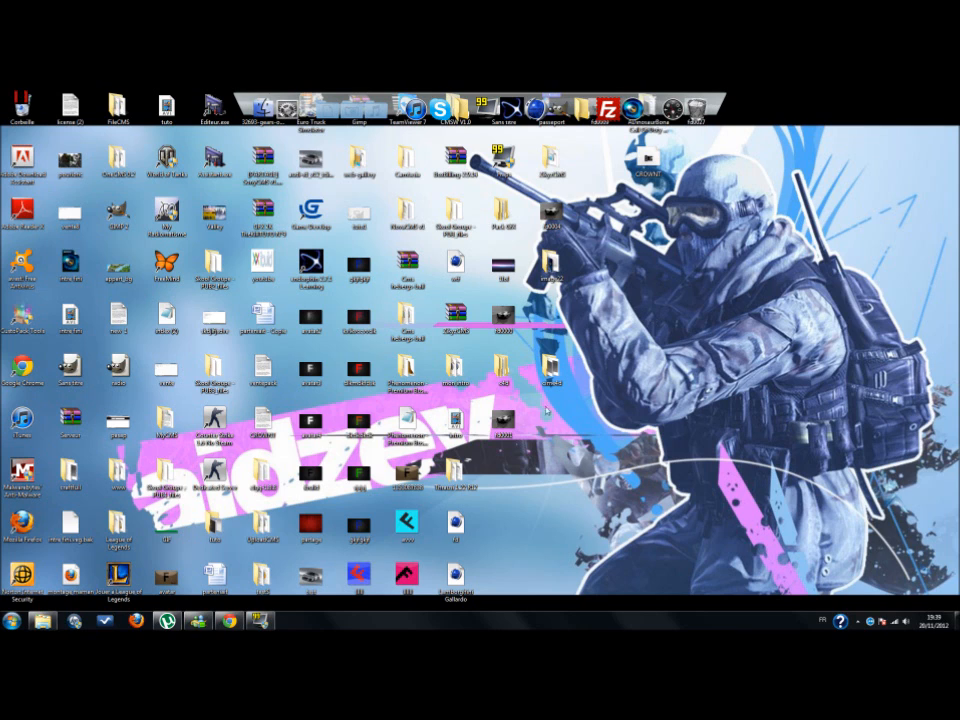
Launch CINEMA 4D from its program folder on the desktop
{"action": "double_click", "coordinate": [455, 425]}
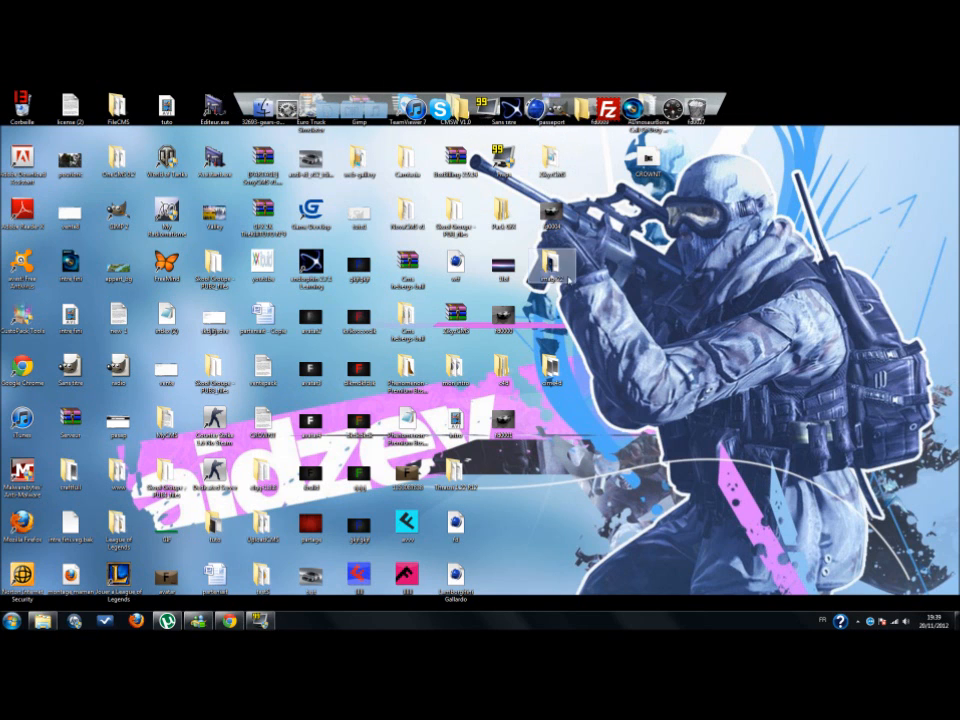
{"action": "double_click", "coordinate": [419, 284]}
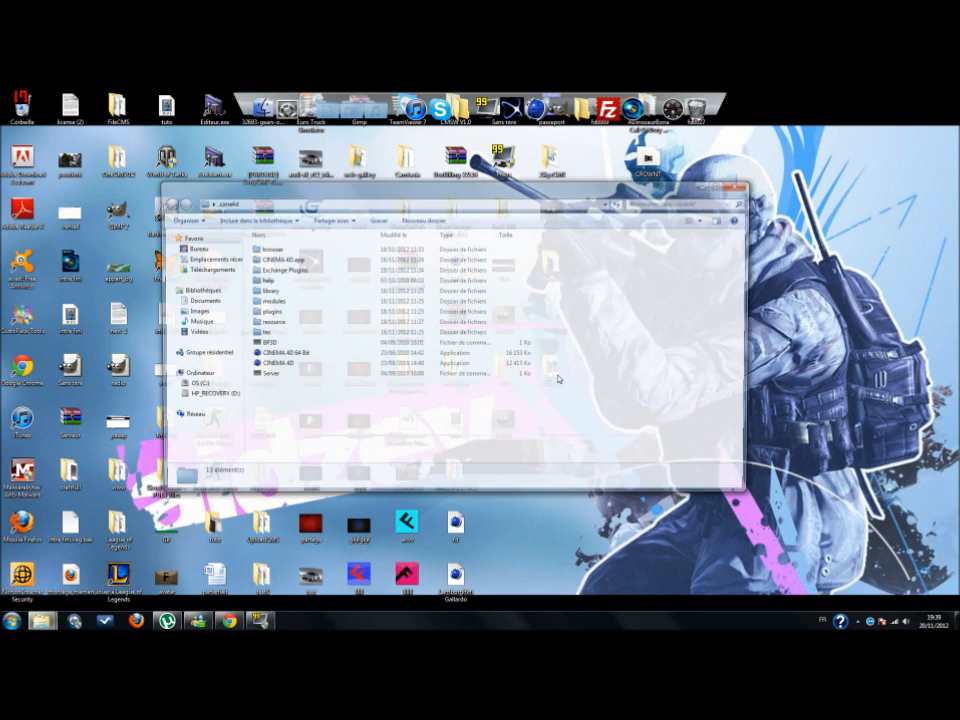
{"action": "left_click", "coordinate": [427, 365]}
{"action": "double_click", "coordinate": [427, 365]}
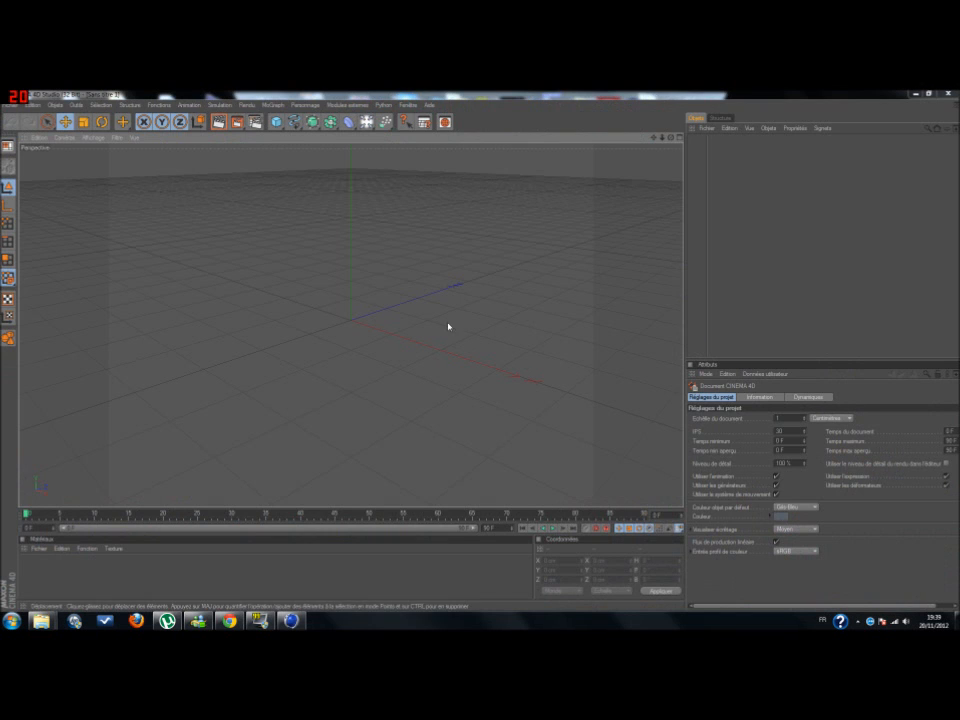
Set the saved render's format to Film AVI in the render settings
{"action": "left_click_drag", "start_coordinate": [671, 137], "coordinate": [695, 127]}
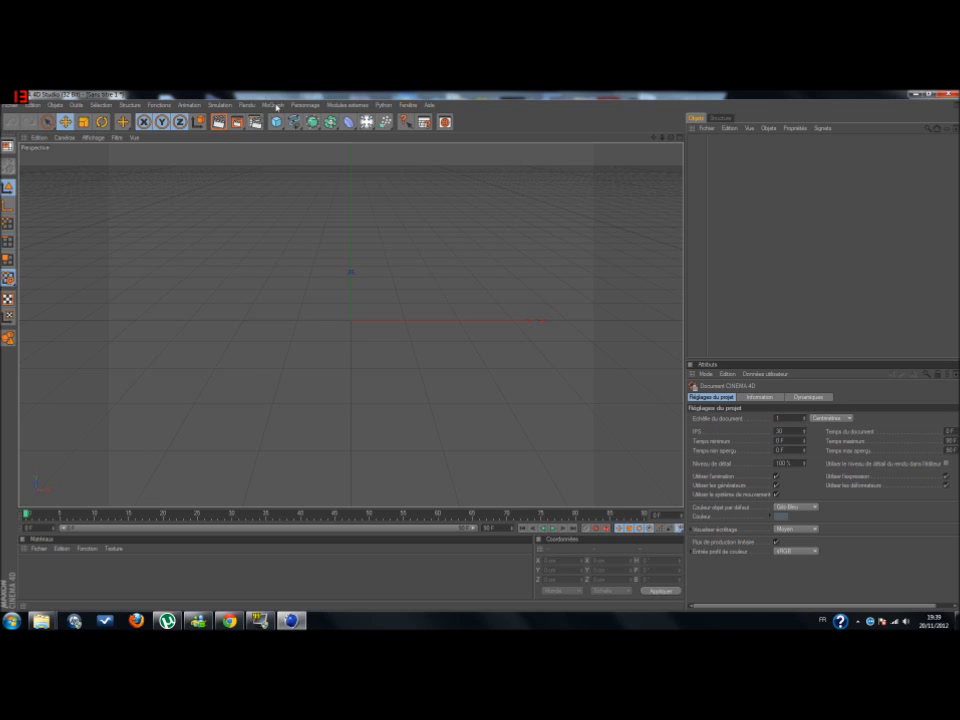
{"action": "left_click", "coordinate": [274, 105]}
{"action": "mouse_move", "coordinate": [347, 105]}
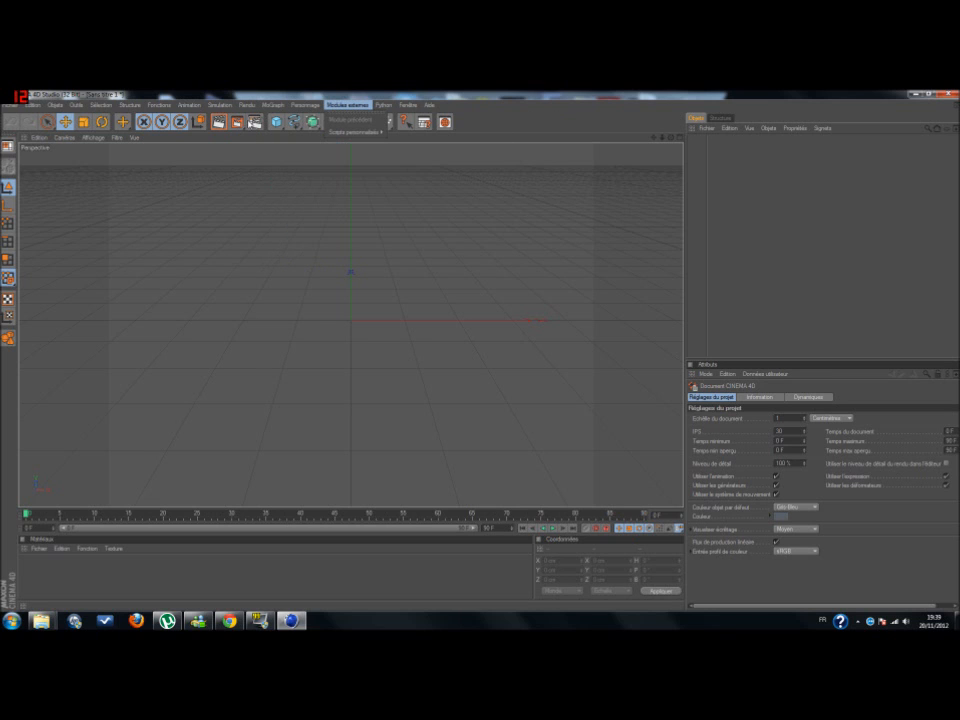
{"action": "left_click", "coordinate": [256, 123]}
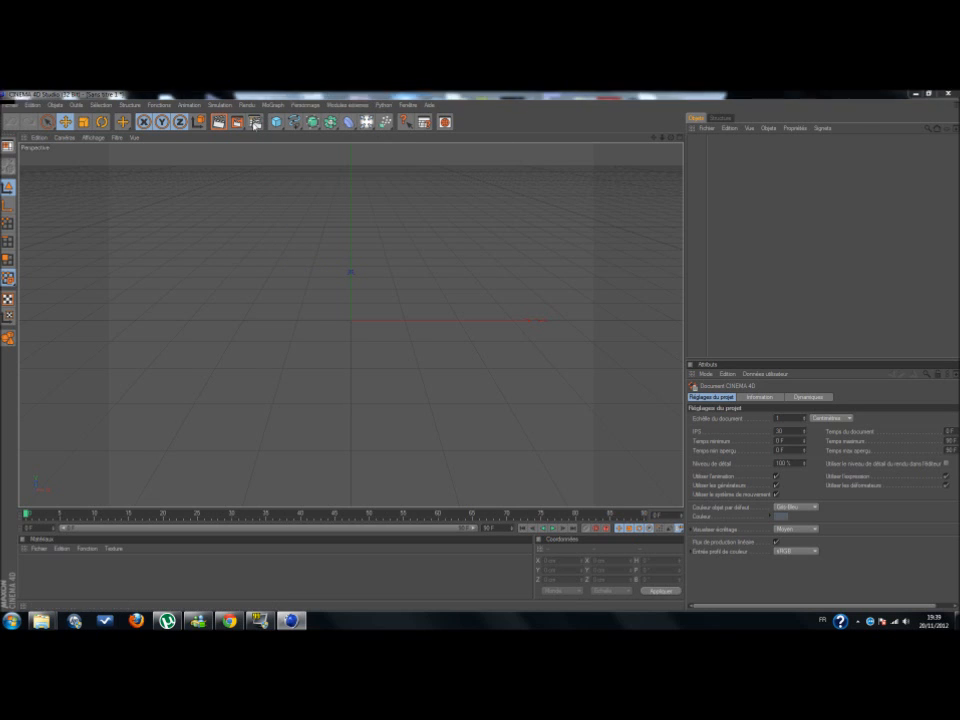
{"action": "left_click", "coordinate": [255, 123]}
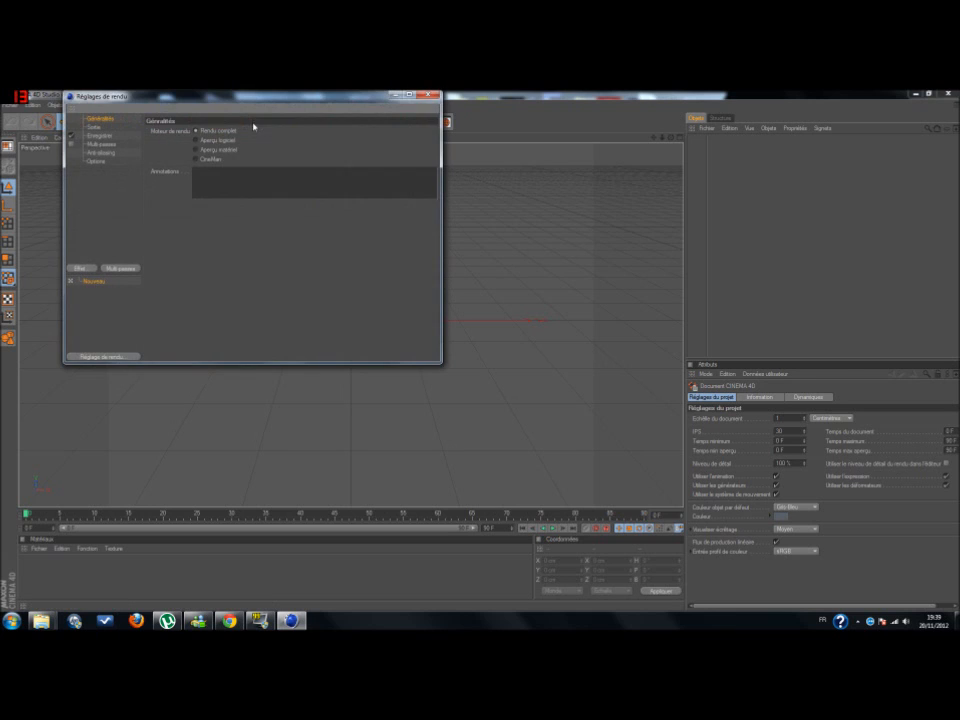
{"action": "left_click", "coordinate": [98, 127]}
{"action": "left_click", "coordinate": [99, 135]}
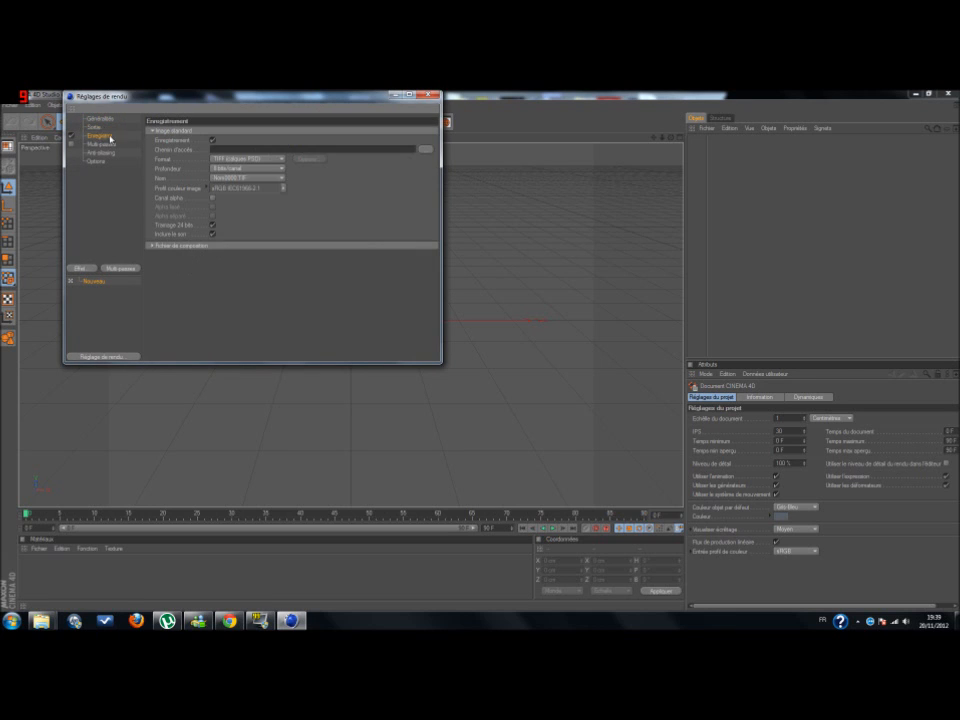
{"action": "left_click", "coordinate": [255, 160]}
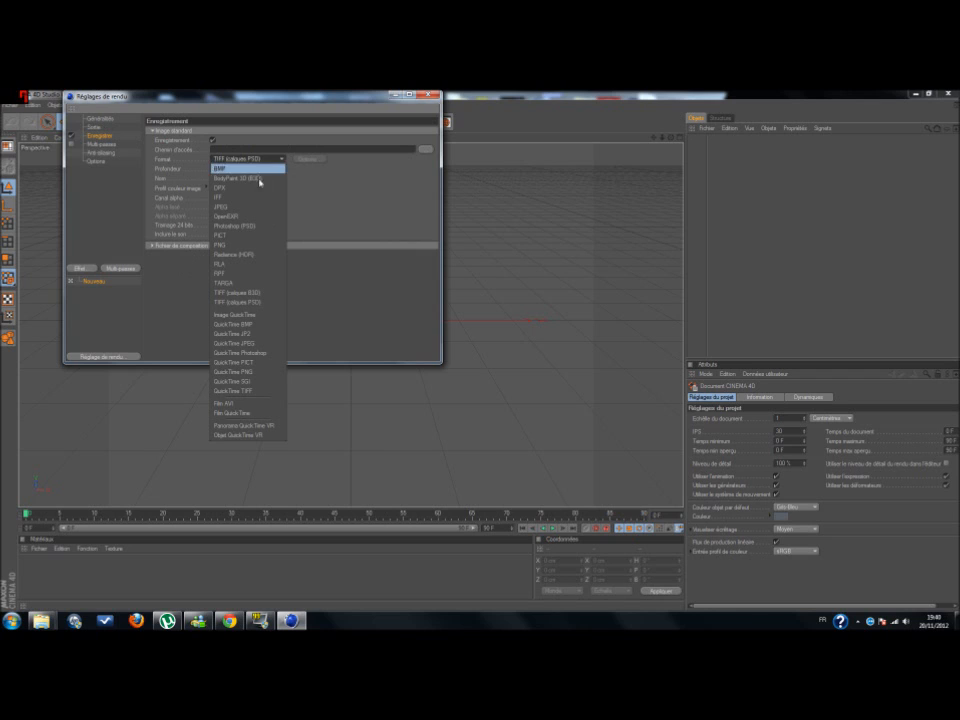
{"action": "left_click", "coordinate": [249, 403]}
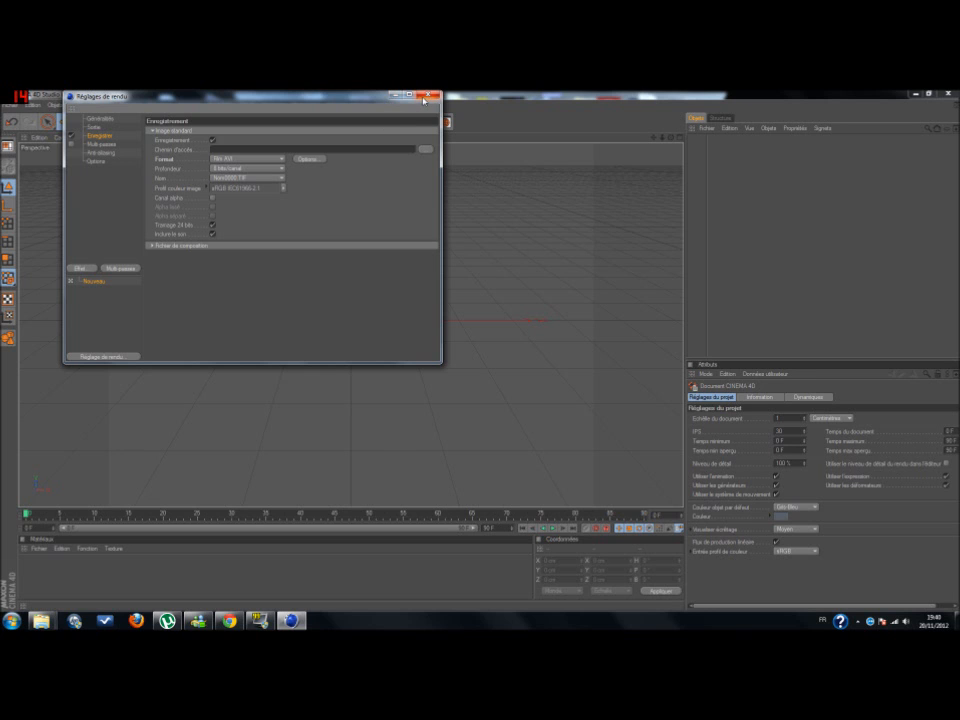
Set the render output path to tuto.avi on the desktop, replacing the existing file, and close the render settings
{"action": "left_click", "coordinate": [425, 149]}
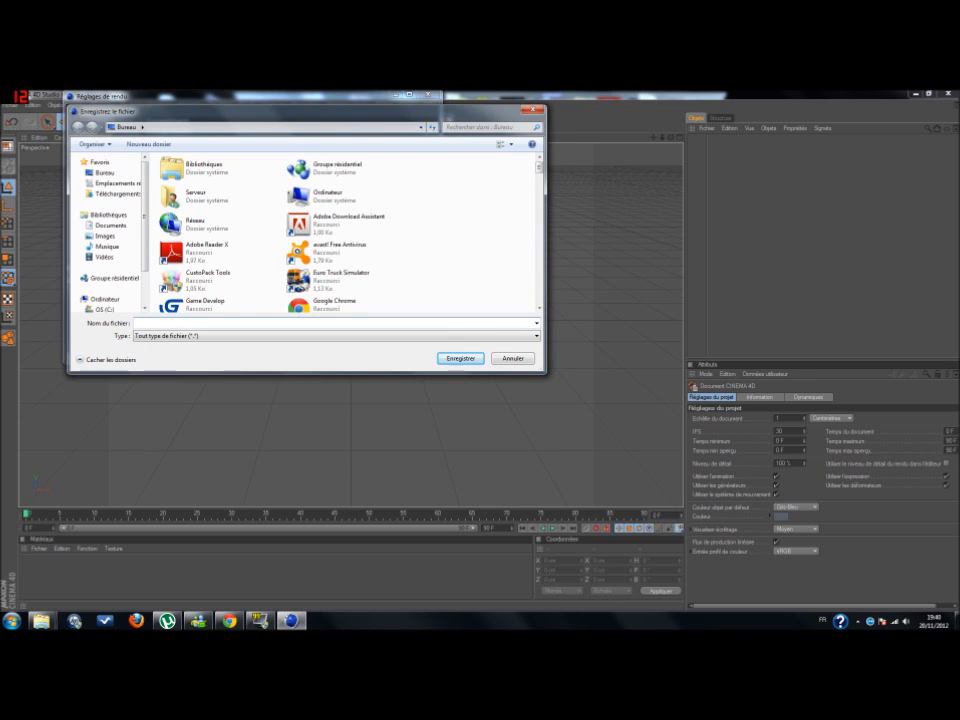
{"action": "type", "text": "tuto"}
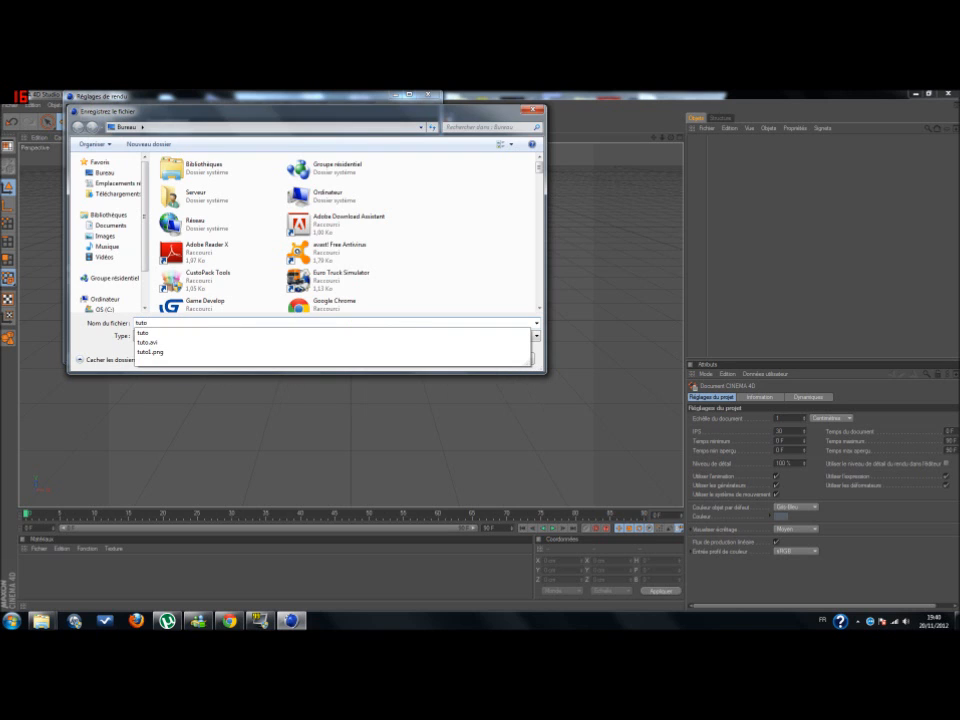
{"action": "key", "text": "Down"}
{"action": "key", "text": "Down"}
{"action": "key", "text": "Return"}
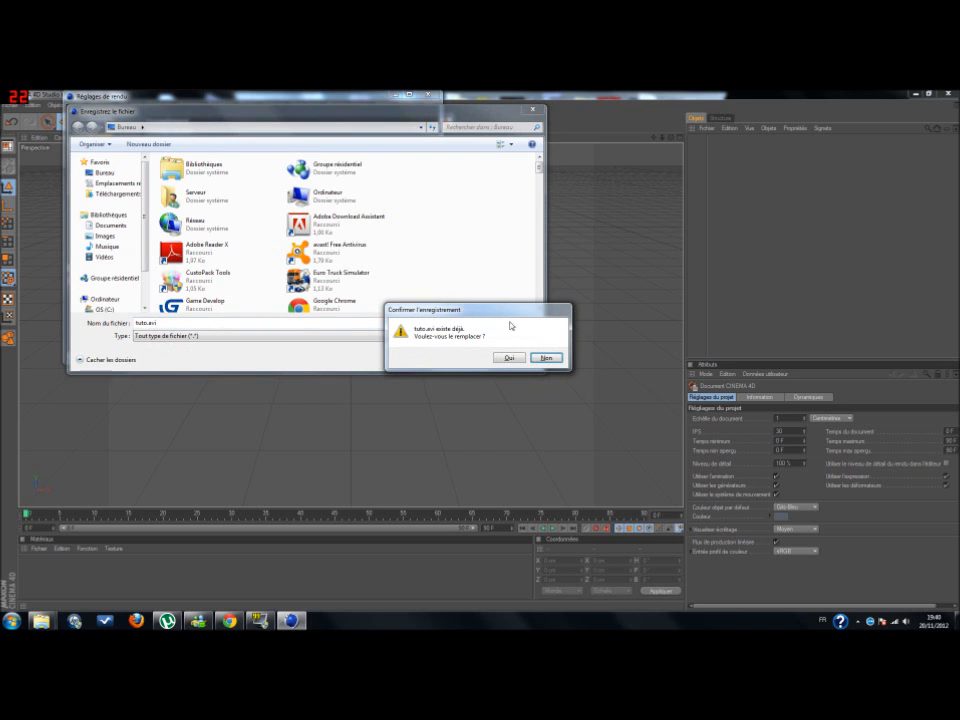
{"action": "left_click", "coordinate": [510, 358]}
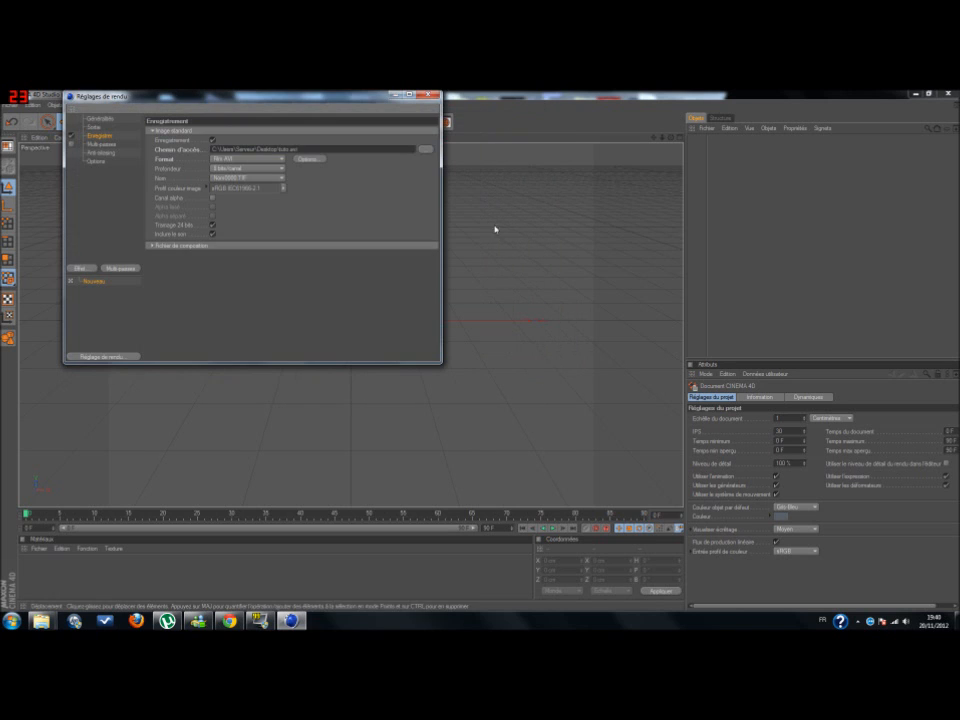
{"action": "left_click", "coordinate": [430, 97]}
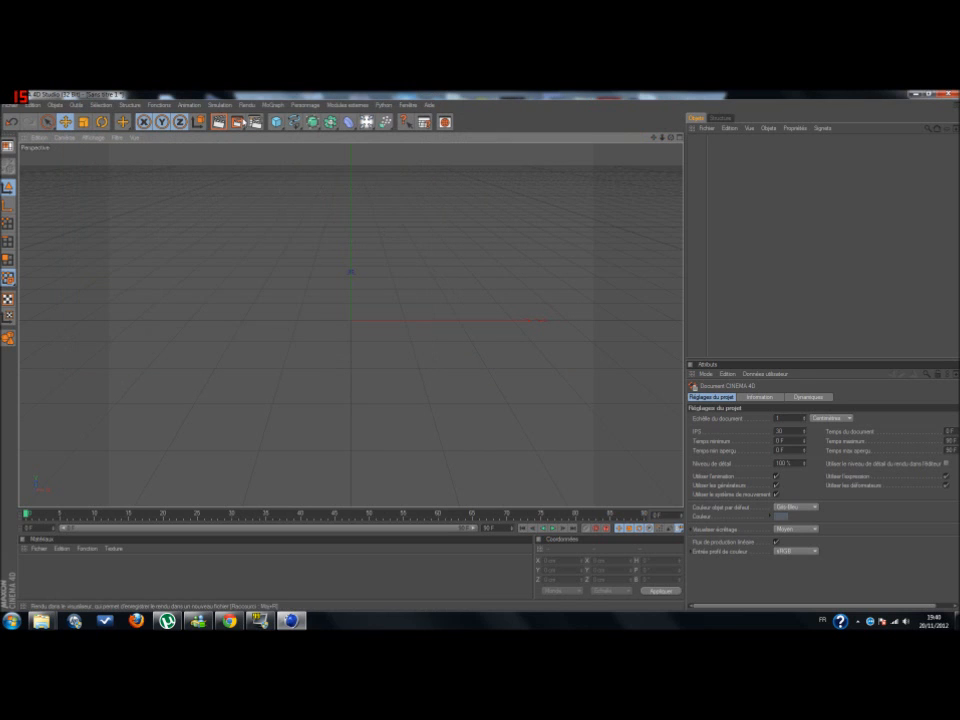
Add a MoGraph text object to the scene and change its text to "Flaress"
{"action": "left_click", "coordinate": [273, 104]}
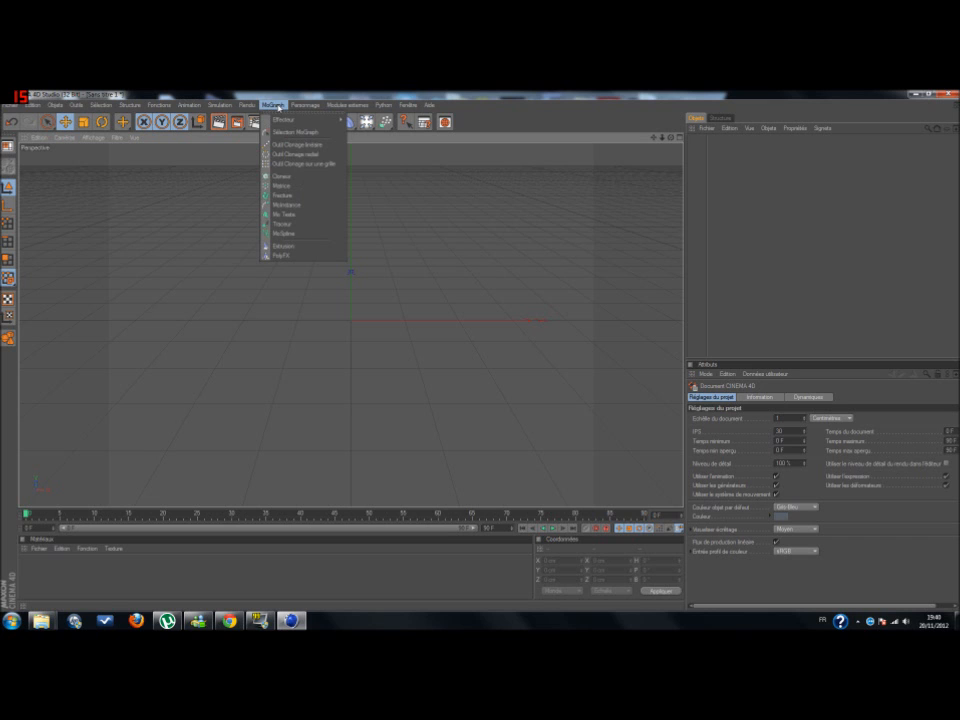
{"action": "left_click", "coordinate": [300, 214]}
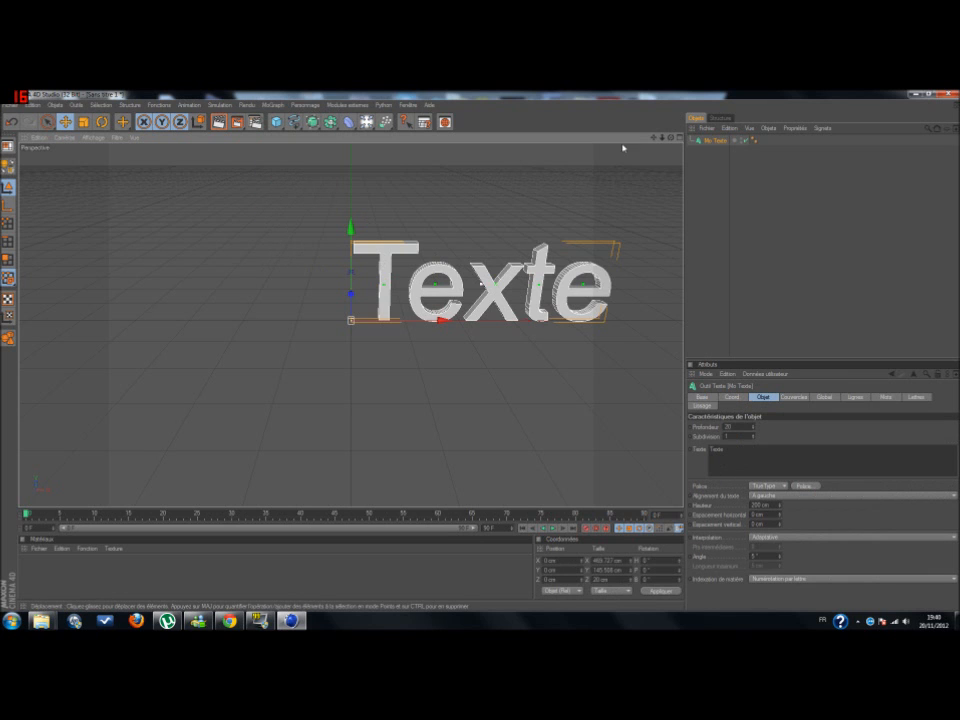
{"action": "left_click_drag", "start_coordinate": [653, 137], "coordinate": [555, 152]}
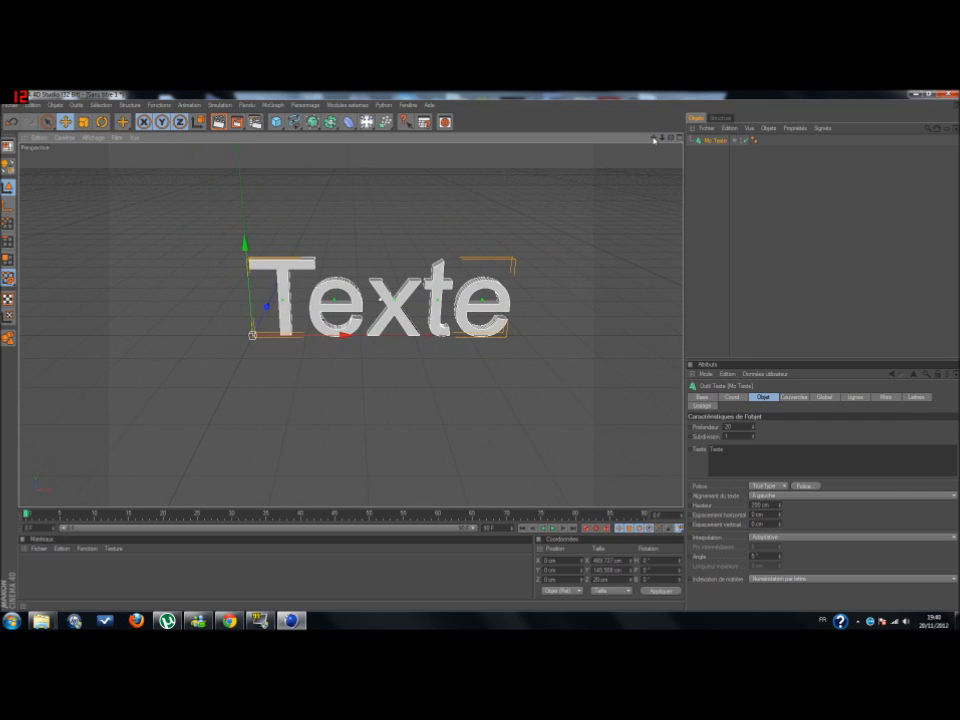
{"action": "left_click", "coordinate": [735, 447]}
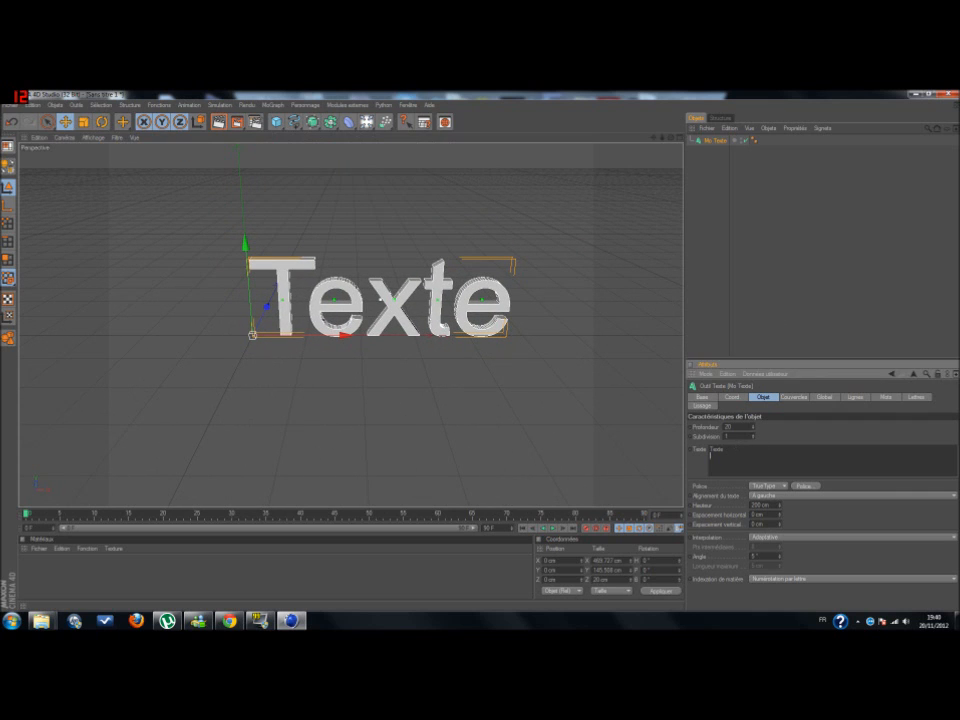
{"action": "key", "text": "BackSpace"}
{"action": "left_click", "coordinate": [846, 281]}
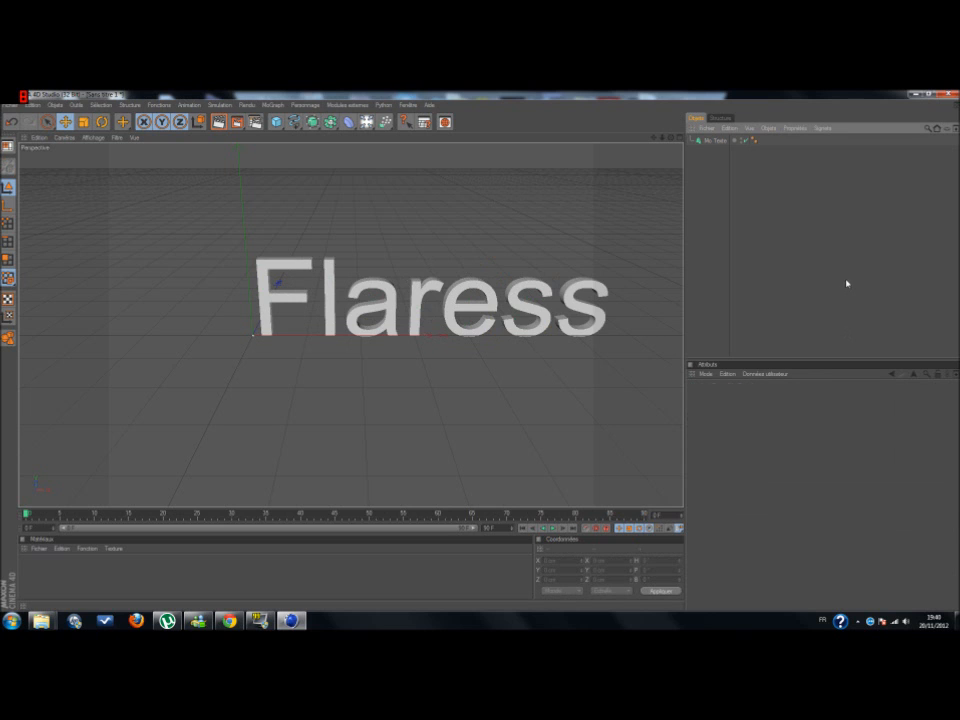
Change the font of the Flaress text to American Captain
{"action": "left_click", "coordinate": [721, 142]}
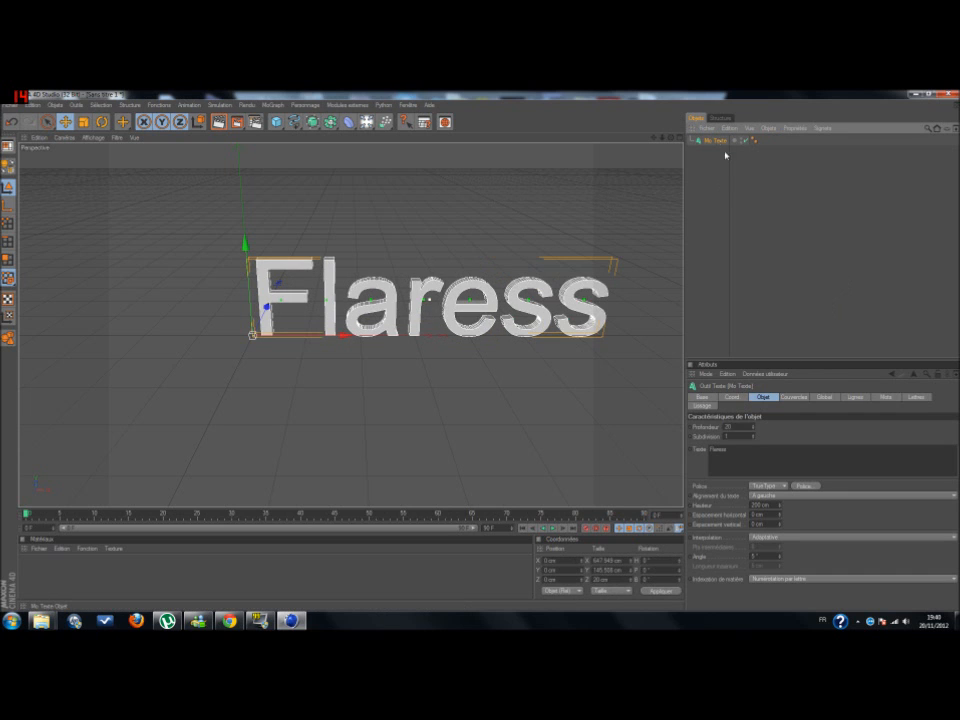
{"action": "left_click", "coordinate": [804, 486]}
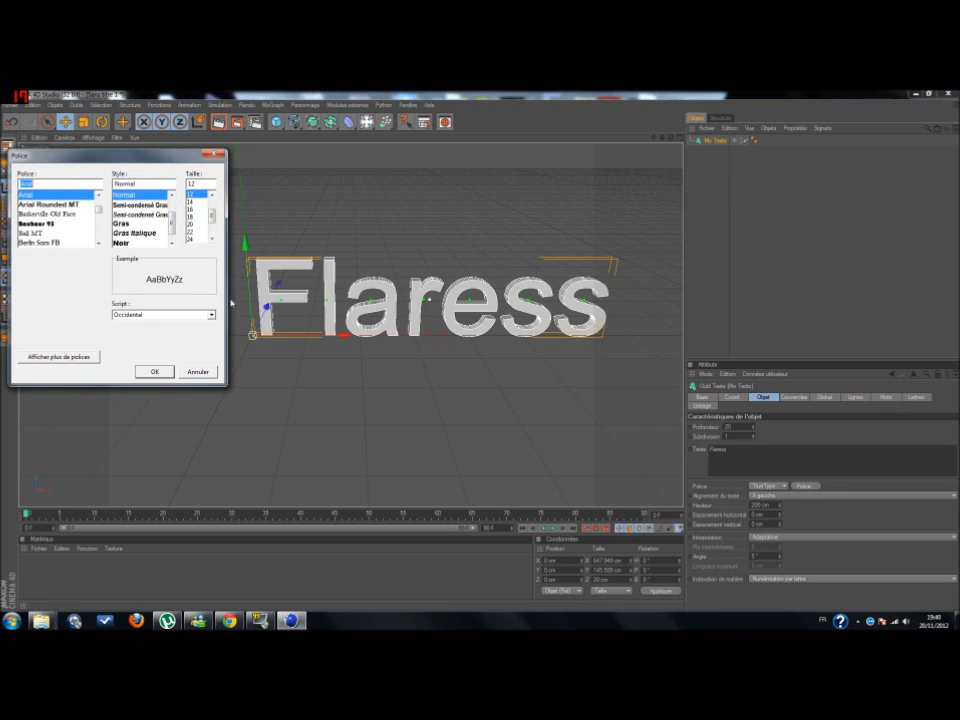
{"action": "scroll", "coordinate": [101, 213], "scroll_direction": "up", "scroll_amount": 5}
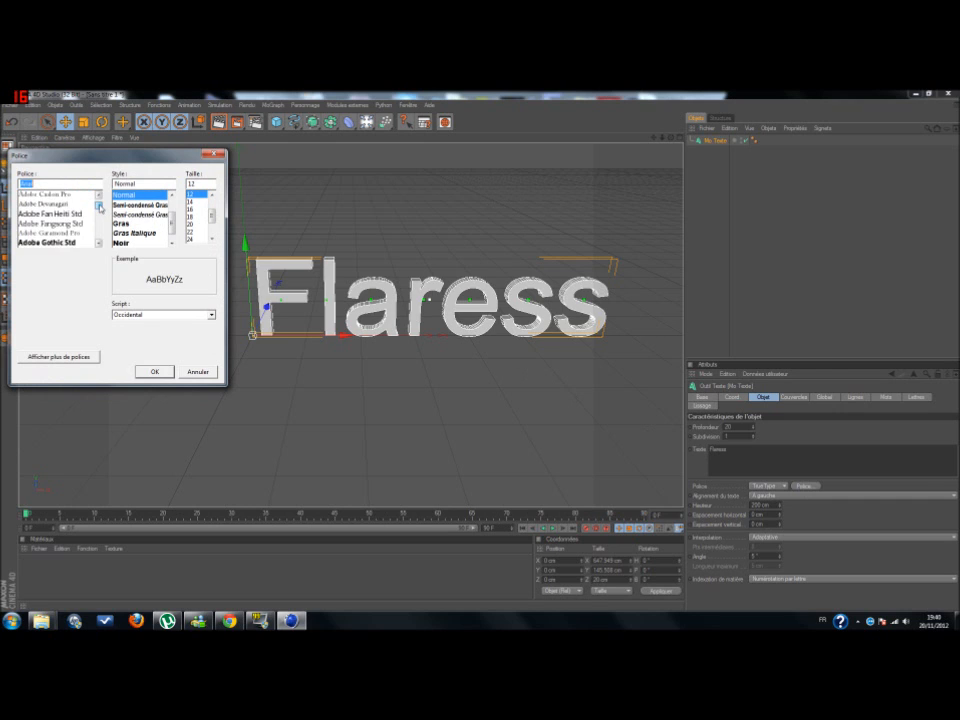
{"action": "left_click", "coordinate": [60, 195]}
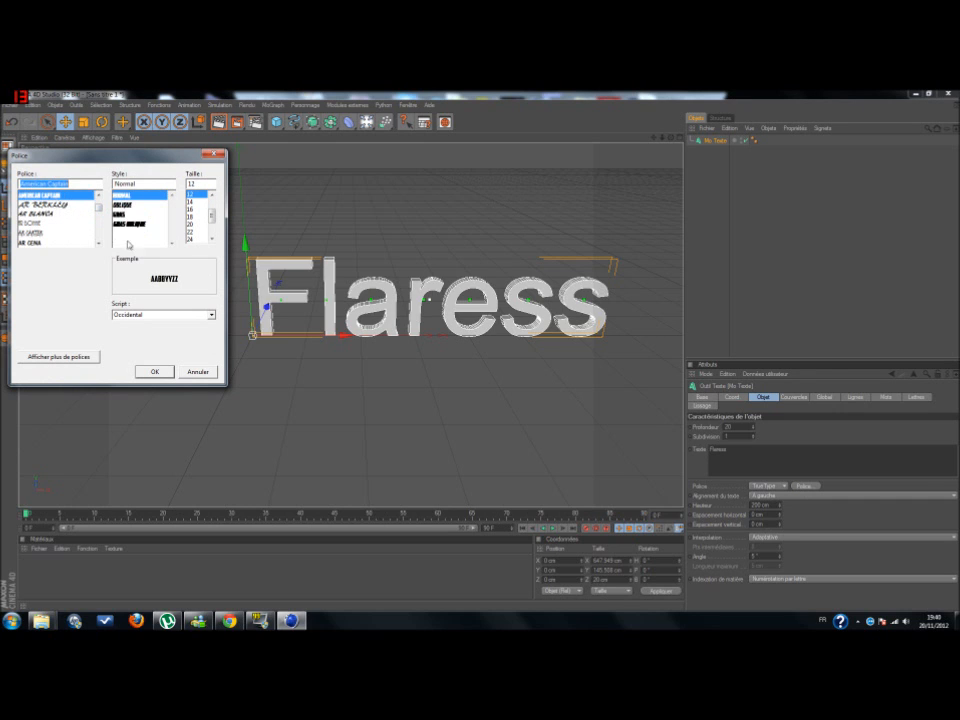
{"action": "left_click", "coordinate": [68, 206]}
{"action": "key", "text": "Up"}
{"action": "left_click", "coordinate": [154, 371]}
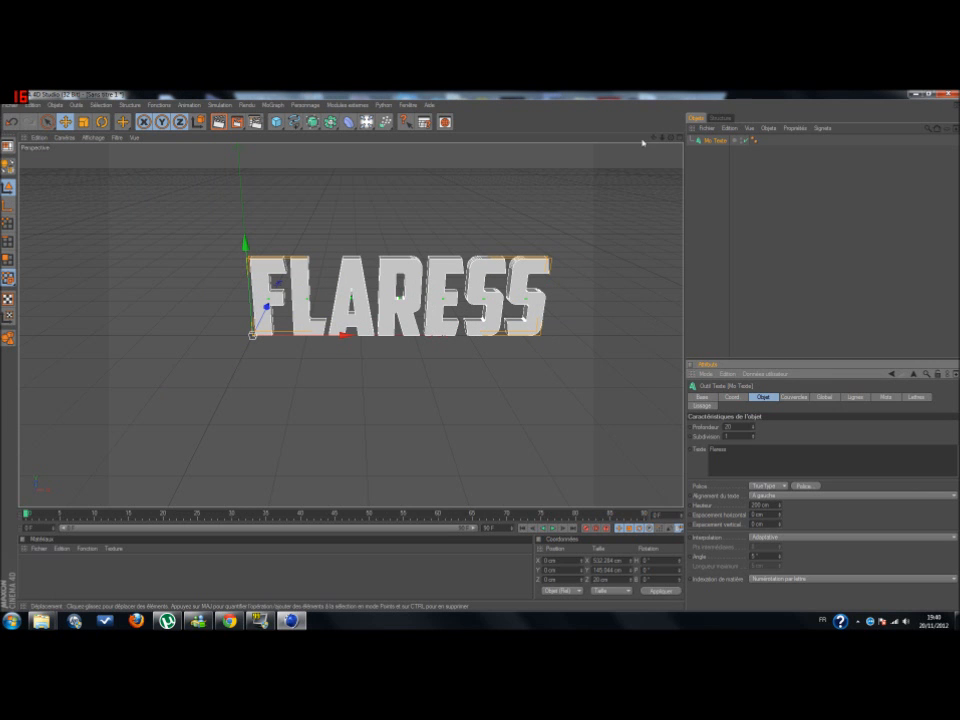
Set the depth of the Flaress text to 80 and deselect the object
{"action": "left_click_drag", "start_coordinate": [671, 137], "coordinate": [510, 142]}
{"action": "double_click", "coordinate": [729, 426]}
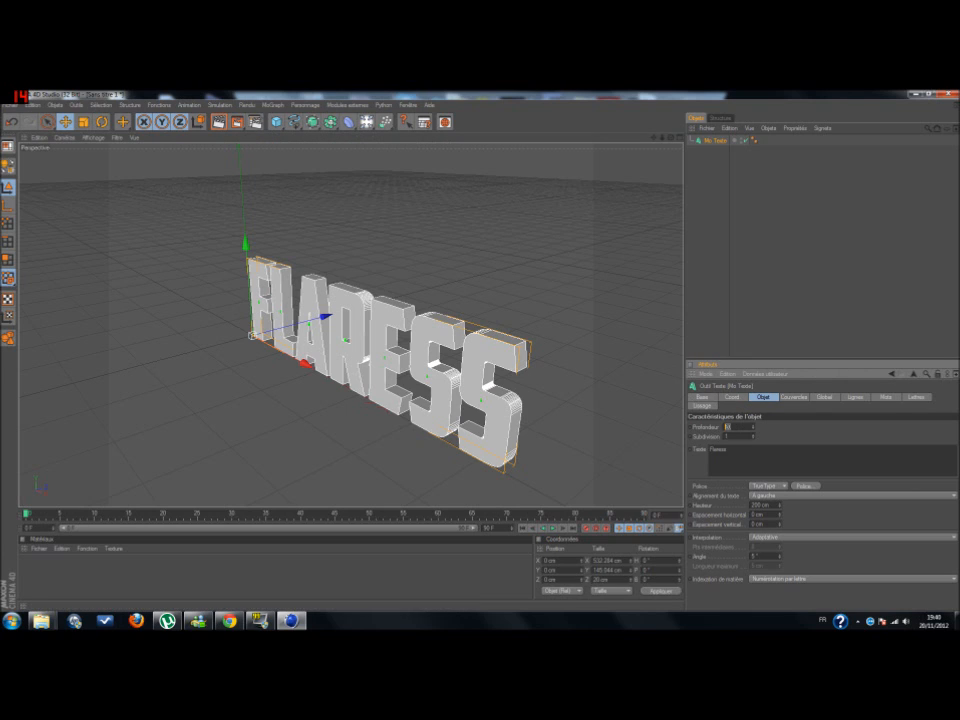
{"action": "type", "text": "8"}
{"action": "type", "text": "0"}
{"action": "key", "text": "Return"}
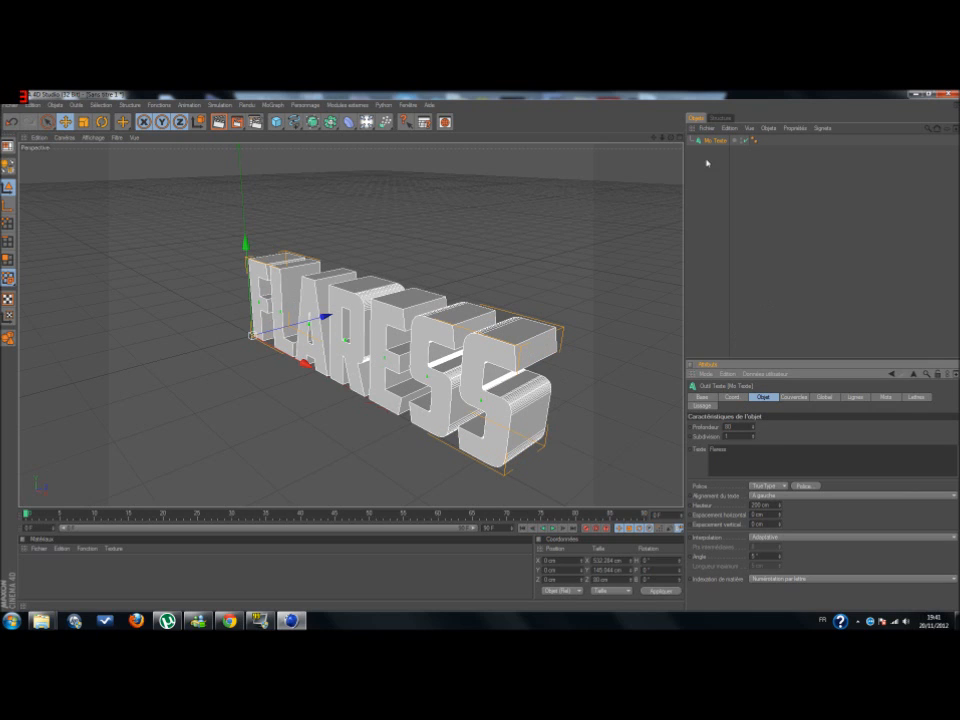
{"action": "left_click", "coordinate": [770, 245]}
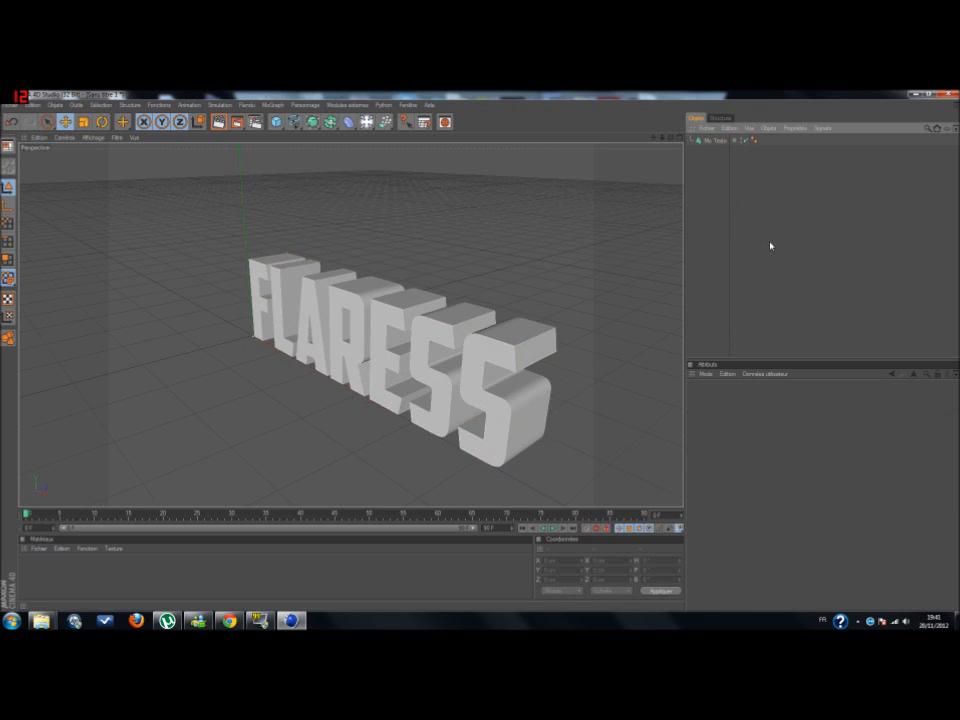
Duplicate the Flaress text object and set the depth of the lower one in the object list to 20
{"action": "left_click", "coordinate": [713, 142]}
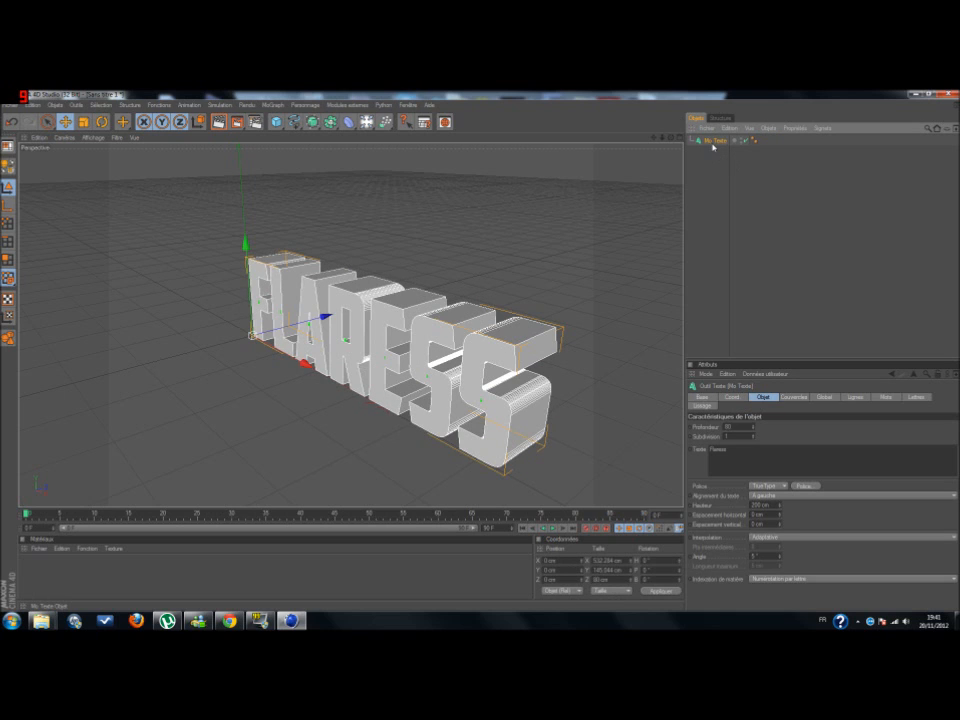
{"action": "key", "text": "ctrl+v"}
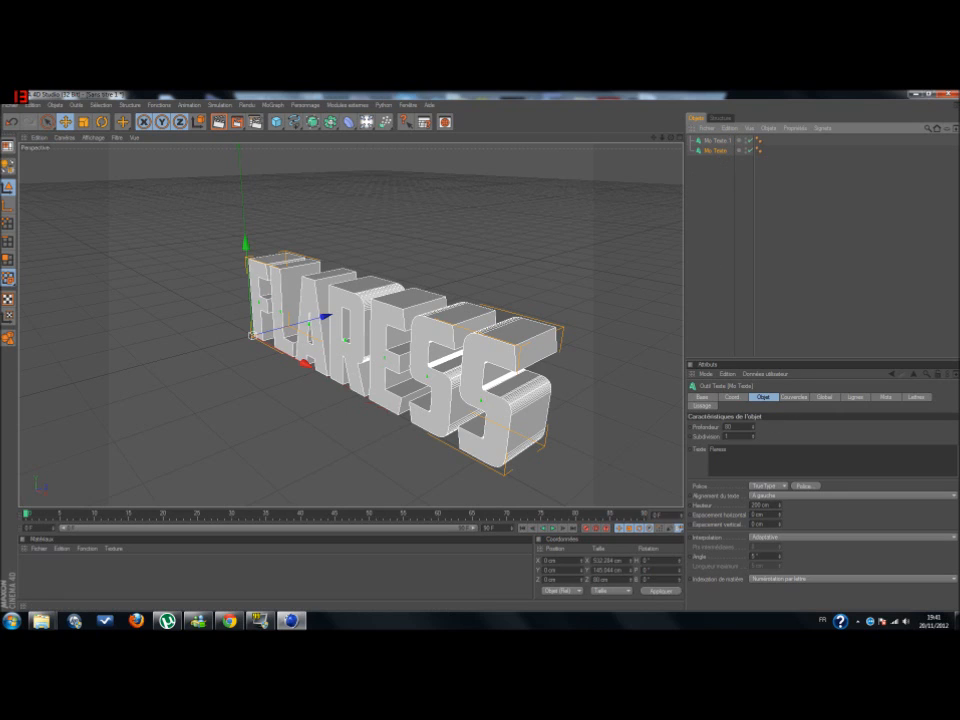
{"action": "double_click", "coordinate": [728, 427]}
{"action": "type", "text": "2"}
{"action": "left_click", "coordinate": [735, 285]}
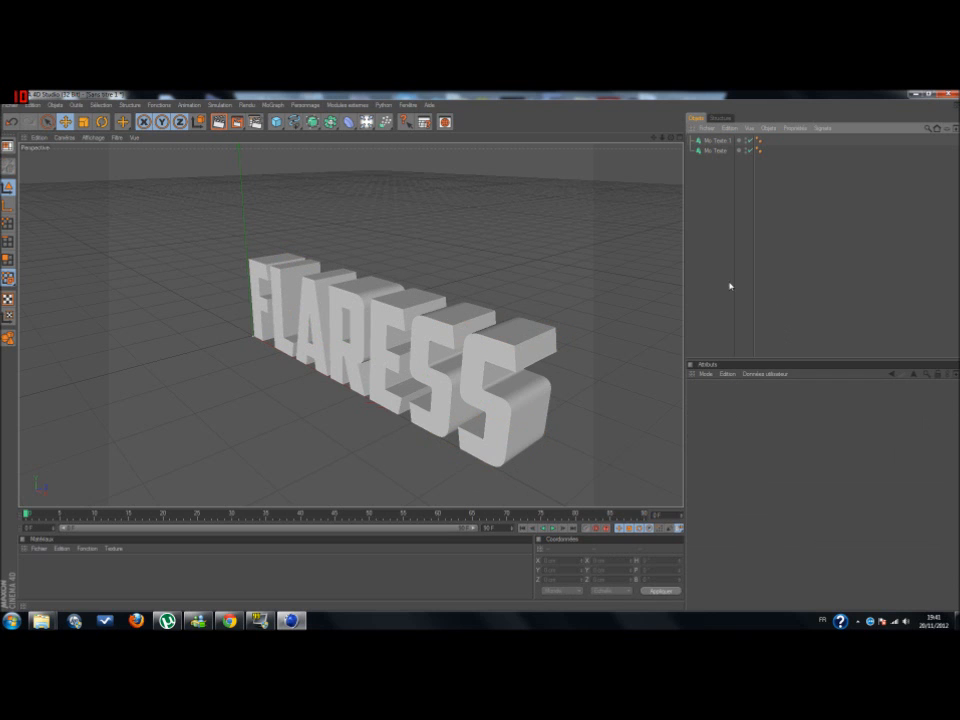
Move the thinner text about 30.5 cm along the Z axis into the middle of the thicker text
{"action": "left_click_drag", "start_coordinate": [671, 137], "coordinate": [775, 105]}
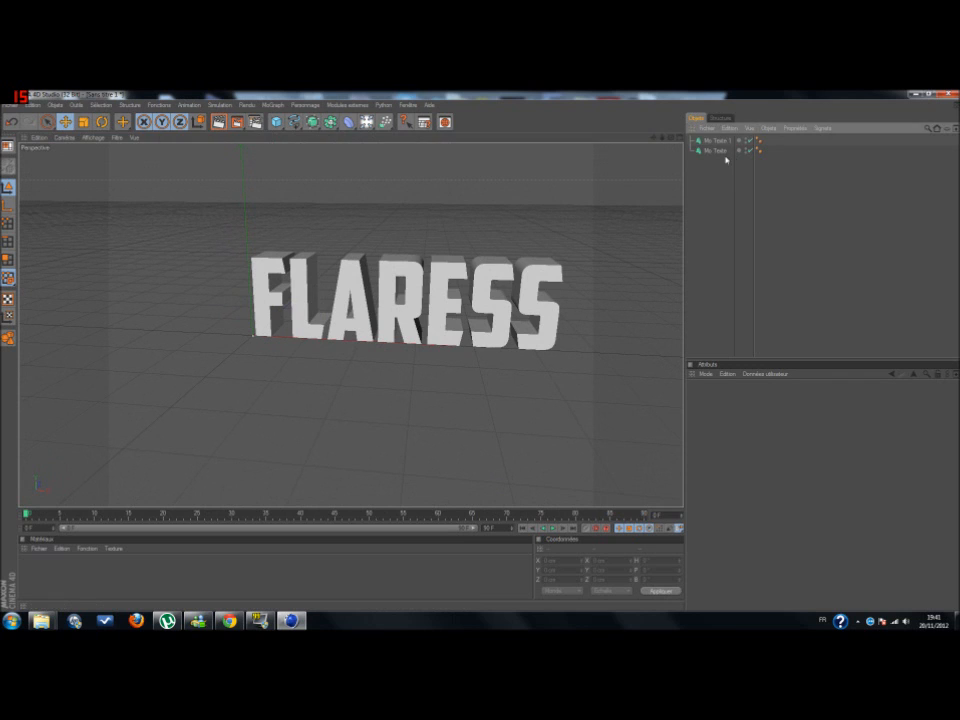
{"action": "left_click", "coordinate": [718, 141]}
{"action": "left_click", "coordinate": [716, 150]}
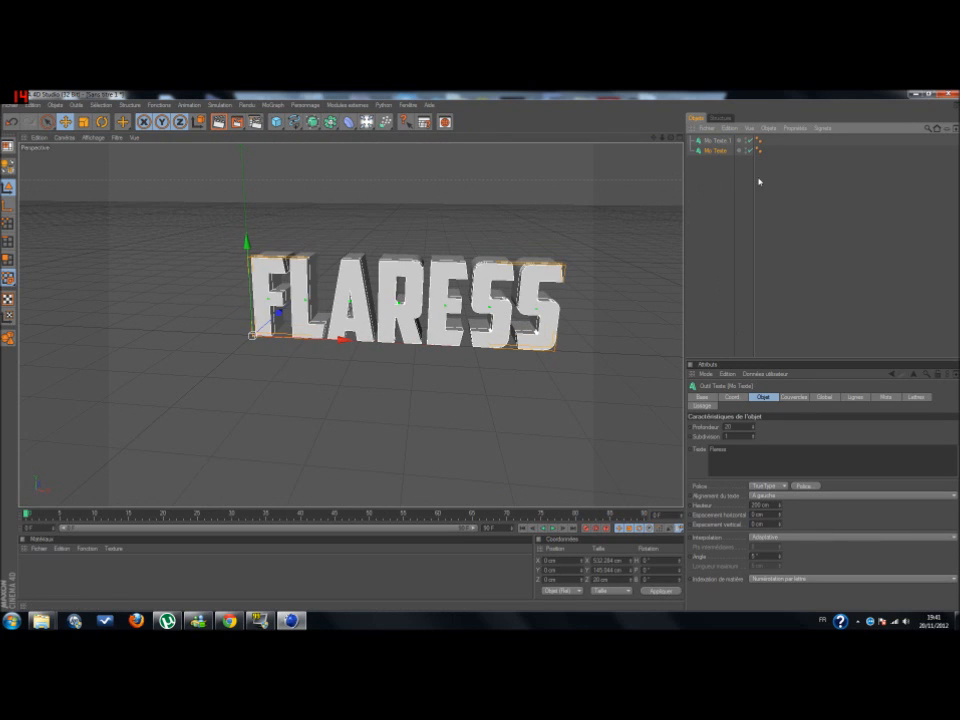
{"action": "left_click_drag", "start_coordinate": [671, 137], "coordinate": [494, 143]}
{"action": "left_click_drag", "start_coordinate": [340, 329], "coordinate": [358, 329]}
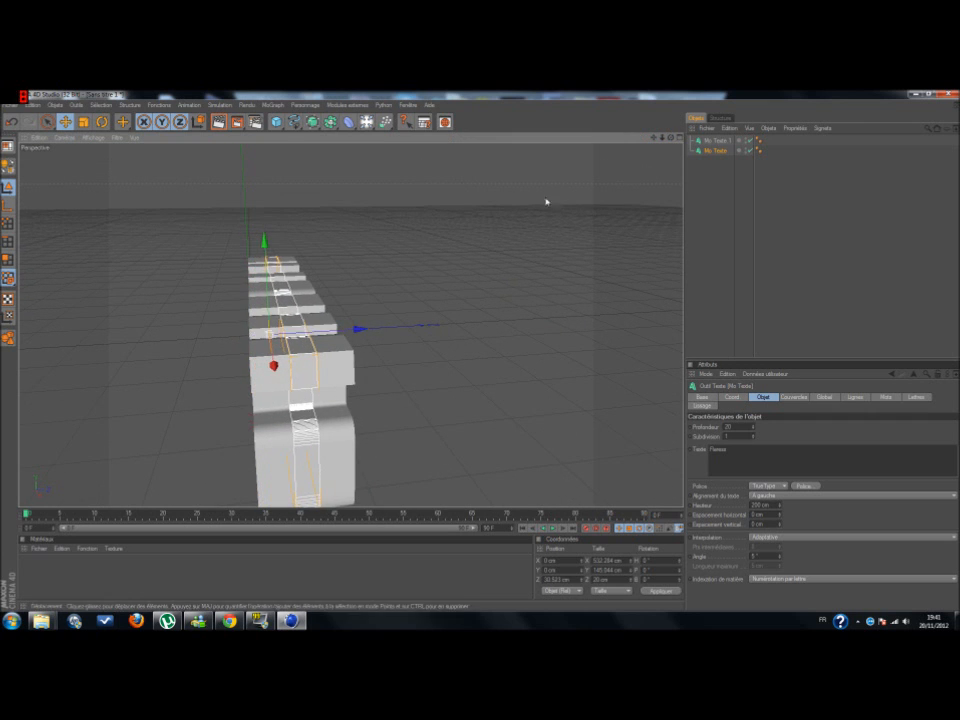
{"action": "left_click_drag", "start_coordinate": [671, 139], "coordinate": [742, 203]}
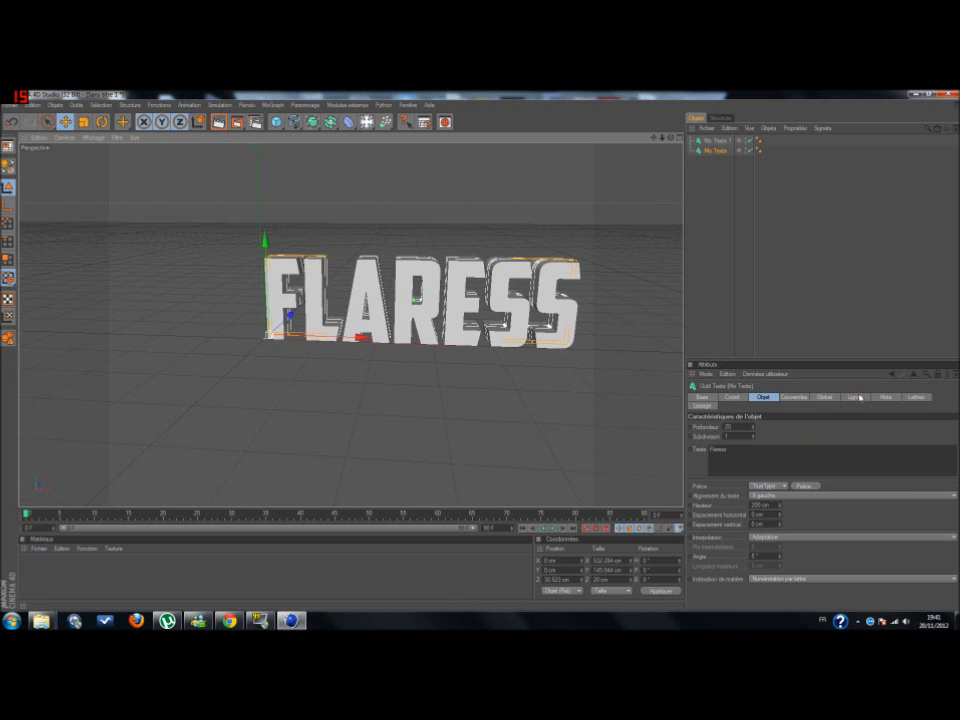
Set both the start and end caps of the thinner text to Couvercle et biseau
{"action": "left_click", "coordinate": [860, 398]}
{"action": "left_click", "coordinate": [790, 398]}
{"action": "left_click", "coordinate": [808, 455]}
{"action": "left_click", "coordinate": [806, 465]}
{"action": "left_click", "coordinate": [804, 458]}
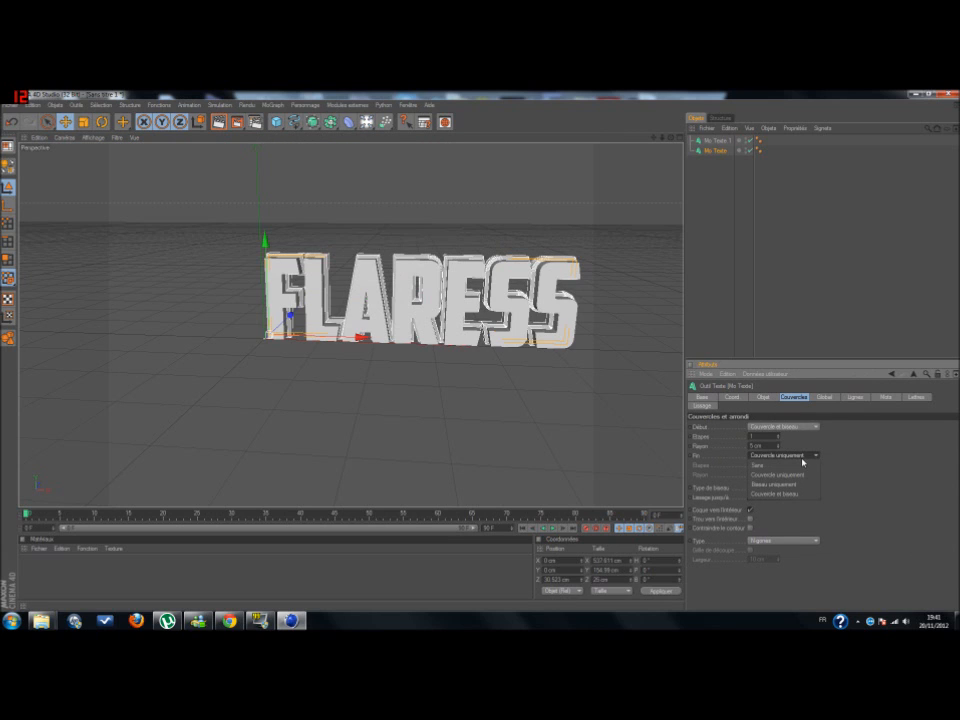
{"action": "left_click", "coordinate": [802, 494]}
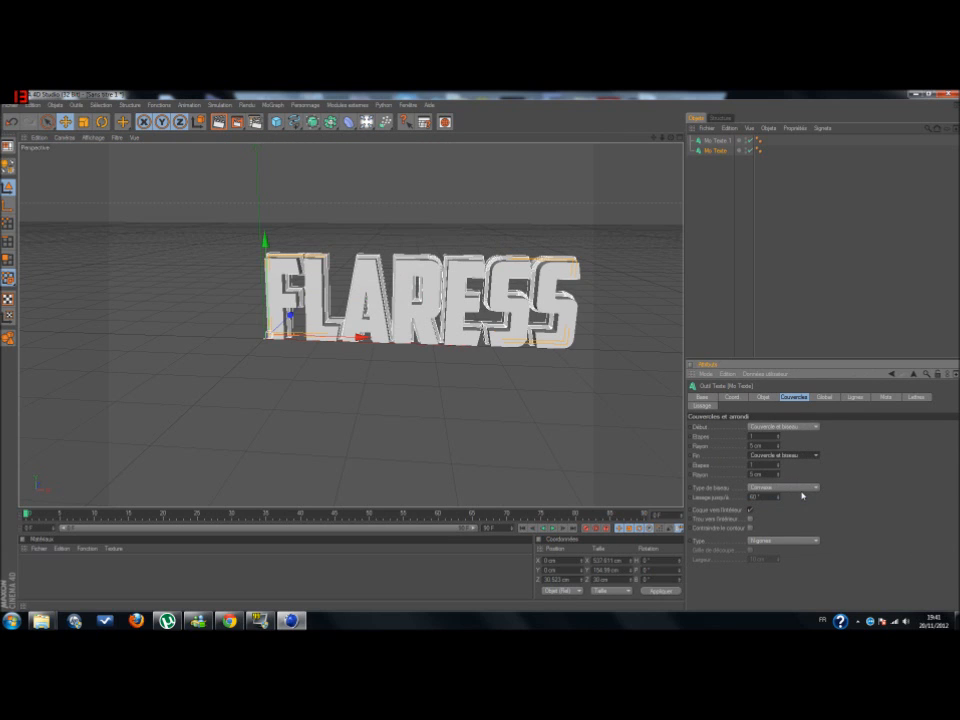
{"action": "left_click_drag", "start_coordinate": [671, 137], "coordinate": [666, 151]}
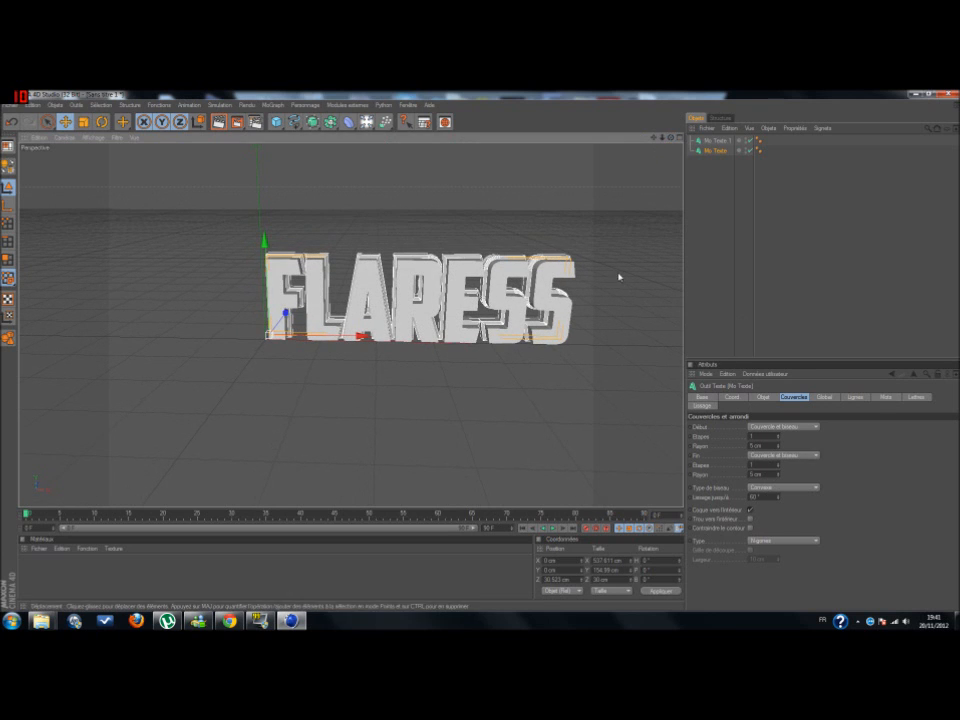
{"action": "mouse_move", "coordinate": [670, 141]}
{"action": "left_mouse_down"}
{"action": "mouse_move", "coordinate": [820, 146]}
{"action": "mouse_move", "coordinate": [660, 140]}
{"action": "left_mouse_up"}
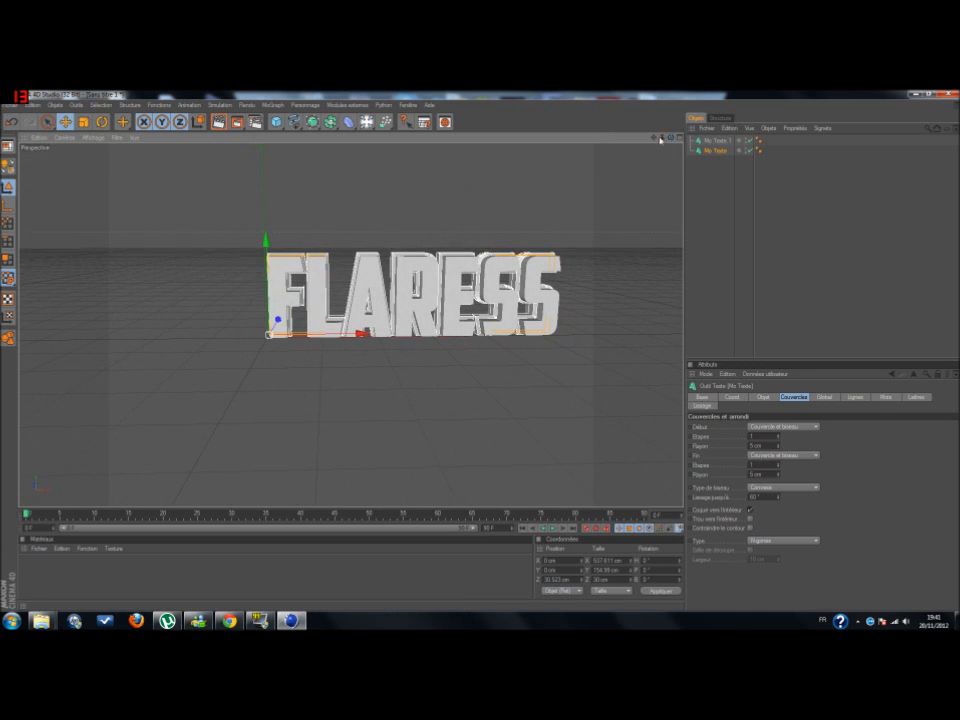
Create a new material, disable its specularity and set its colour to blue (R 0, V 21, B 255)
{"action": "double_click", "coordinate": [163, 563]}
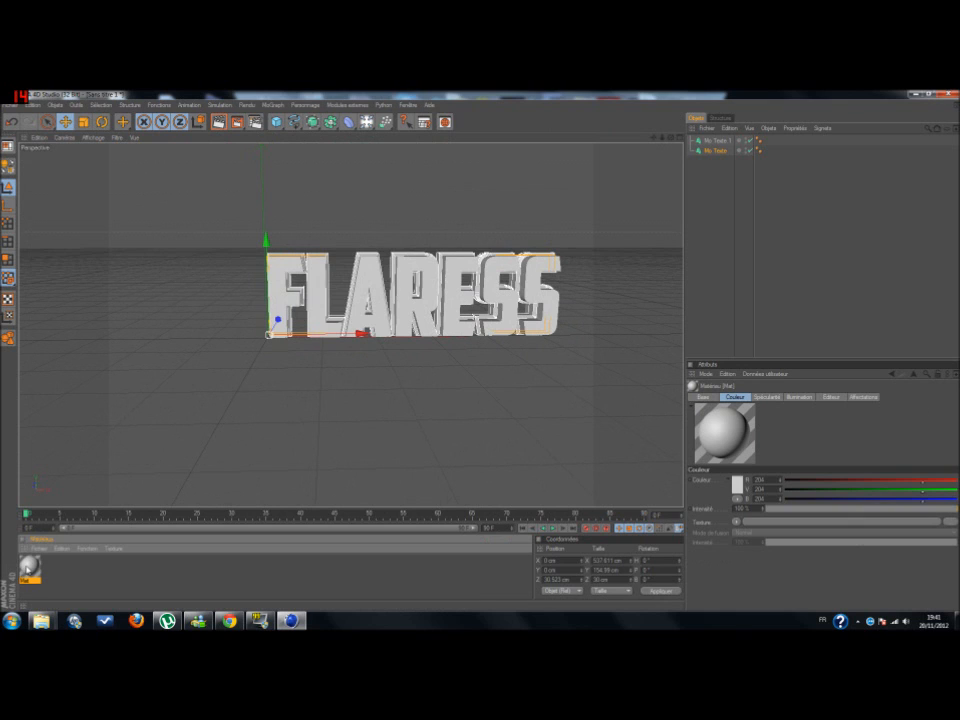
{"action": "double_click", "coordinate": [30, 567]}
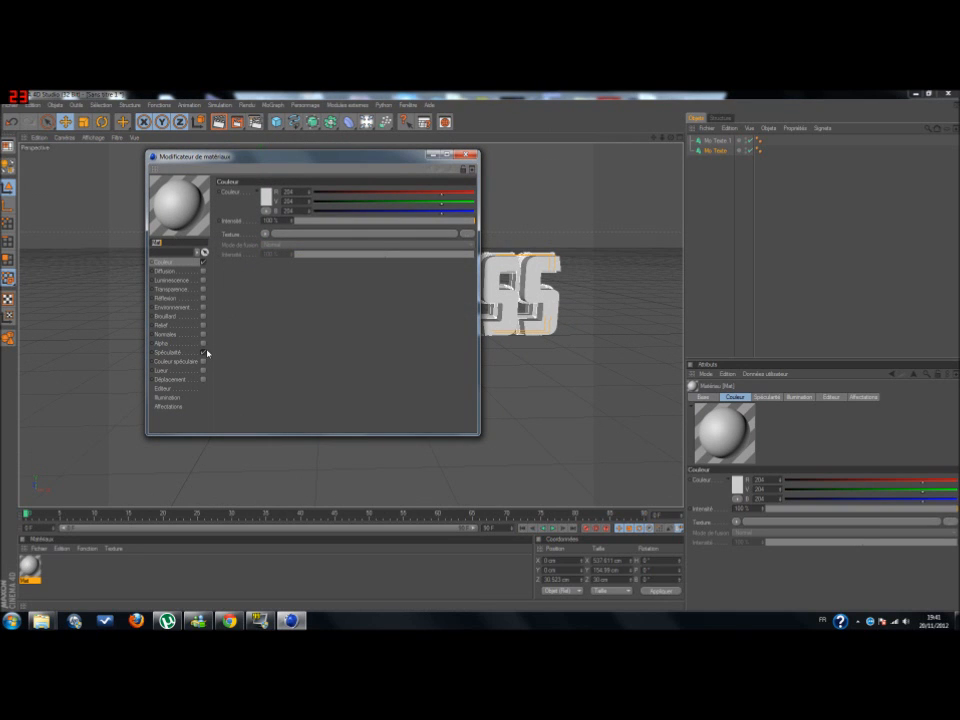
{"action": "left_click", "coordinate": [204, 353]}
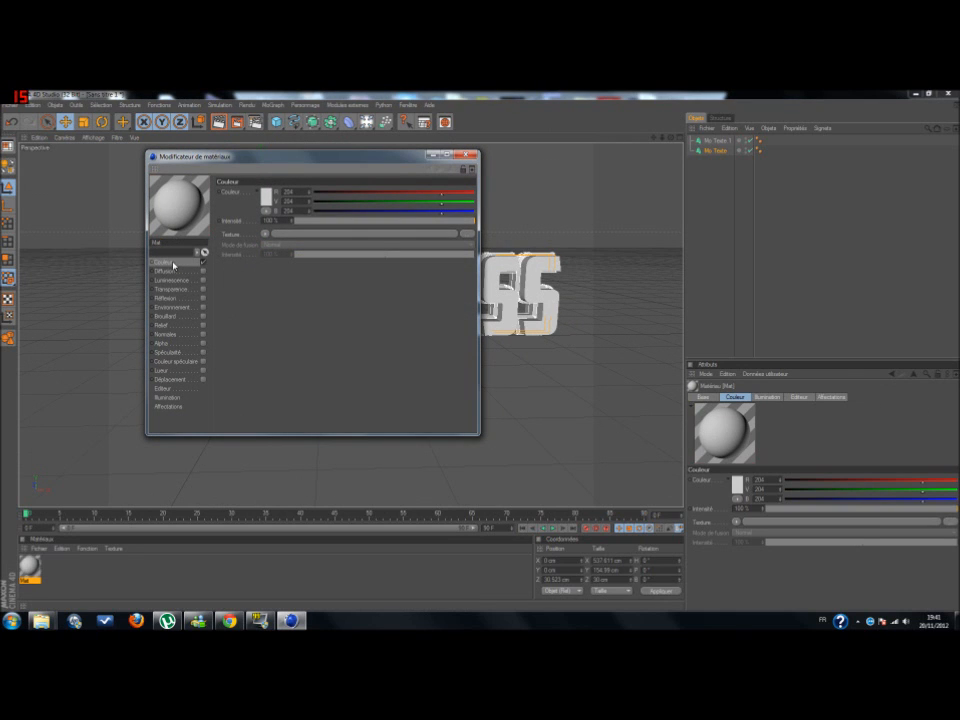
{"action": "left_click", "coordinate": [266, 196]}
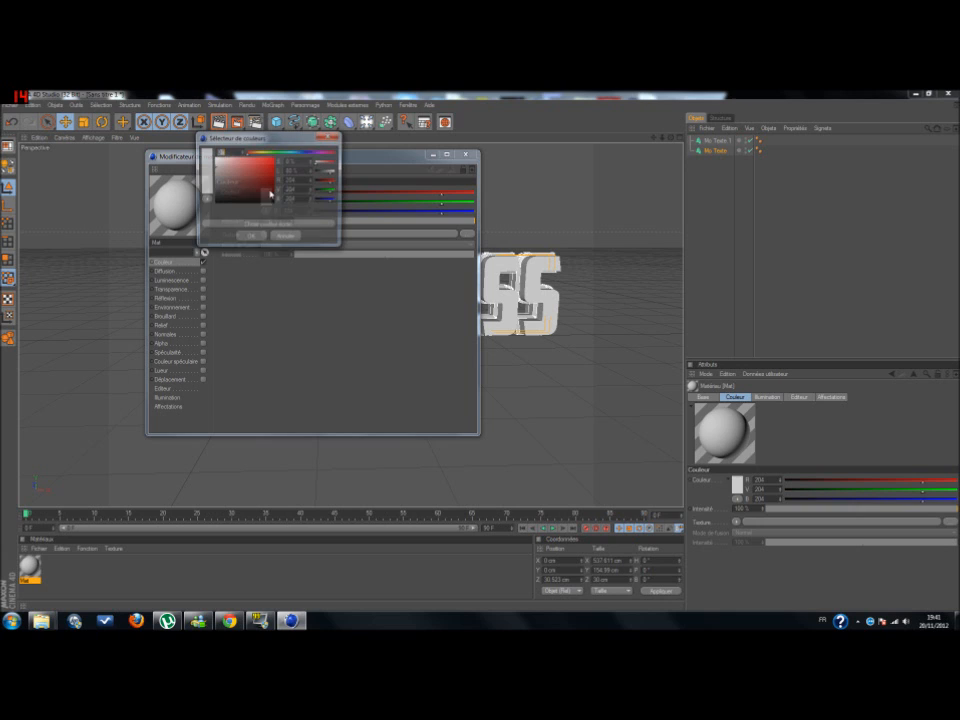
{"action": "left_click", "coordinate": [302, 153]}
{"action": "left_click", "coordinate": [252, 237]}
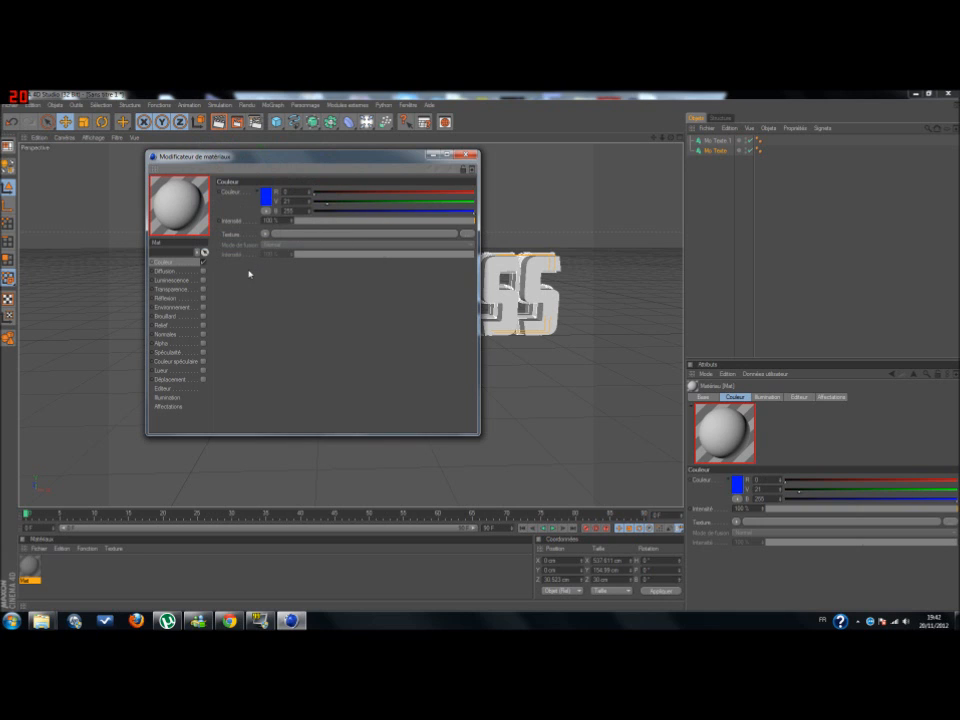
Enable a blue reflection (R 0, V 46, B 255) at 10% intensity and apply the material to the thinner text
{"action": "left_click", "coordinate": [200, 298]}
{"action": "left_click", "coordinate": [271, 196]}
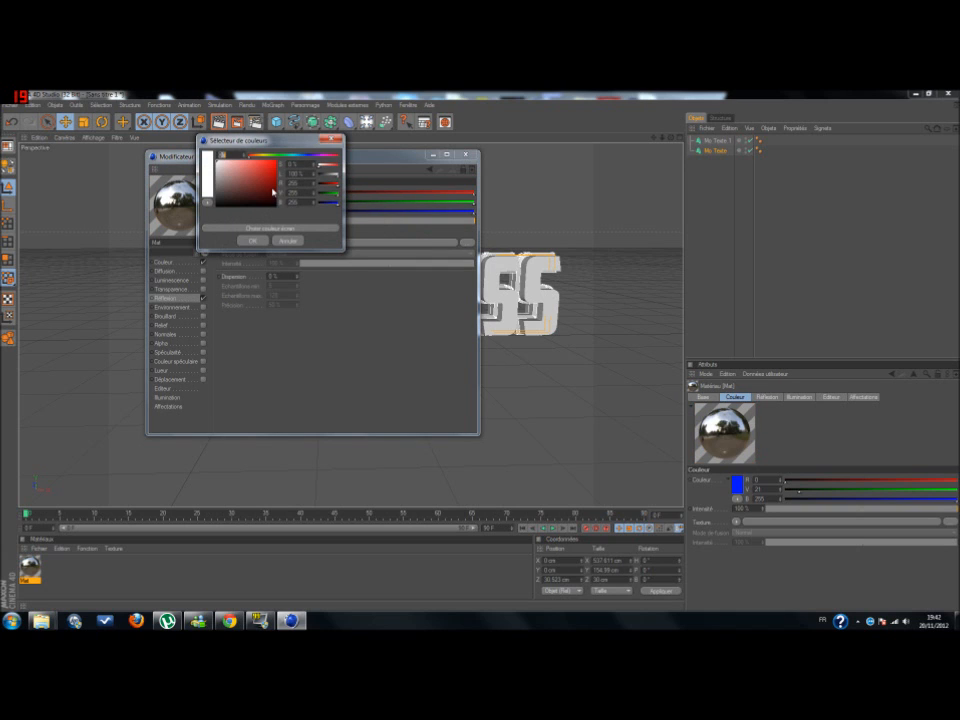
{"action": "left_click", "coordinate": [306, 154]}
{"action": "left_click_drag", "start_coordinate": [245, 197], "coordinate": [287, 150]}
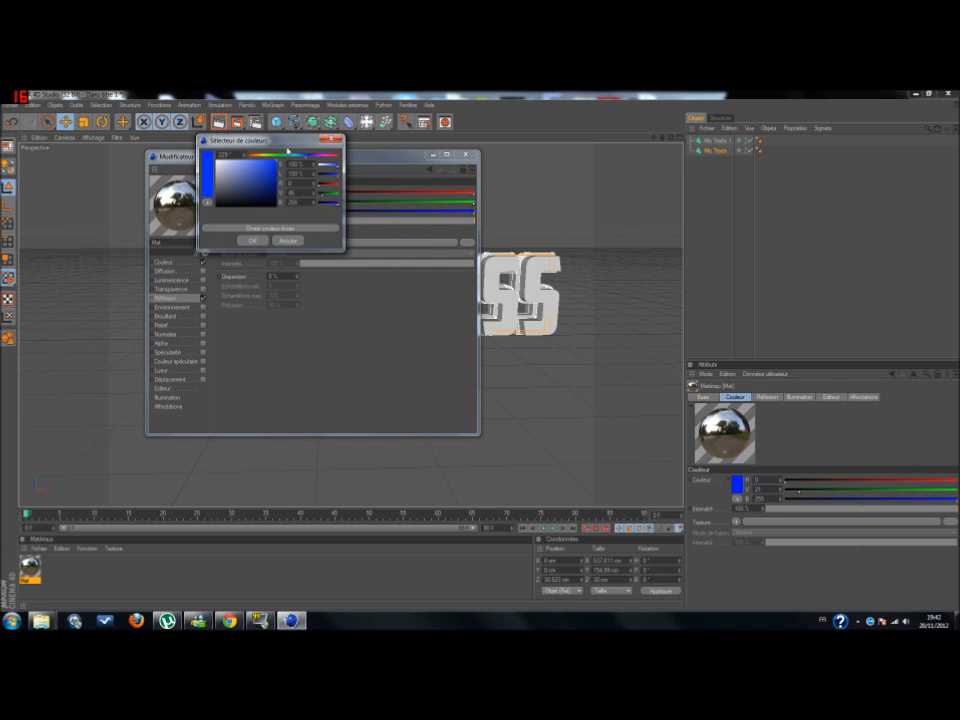
{"action": "left_click", "coordinate": [257, 241]}
{"action": "left_click_drag", "start_coordinate": [321, 221], "coordinate": [318, 222]}
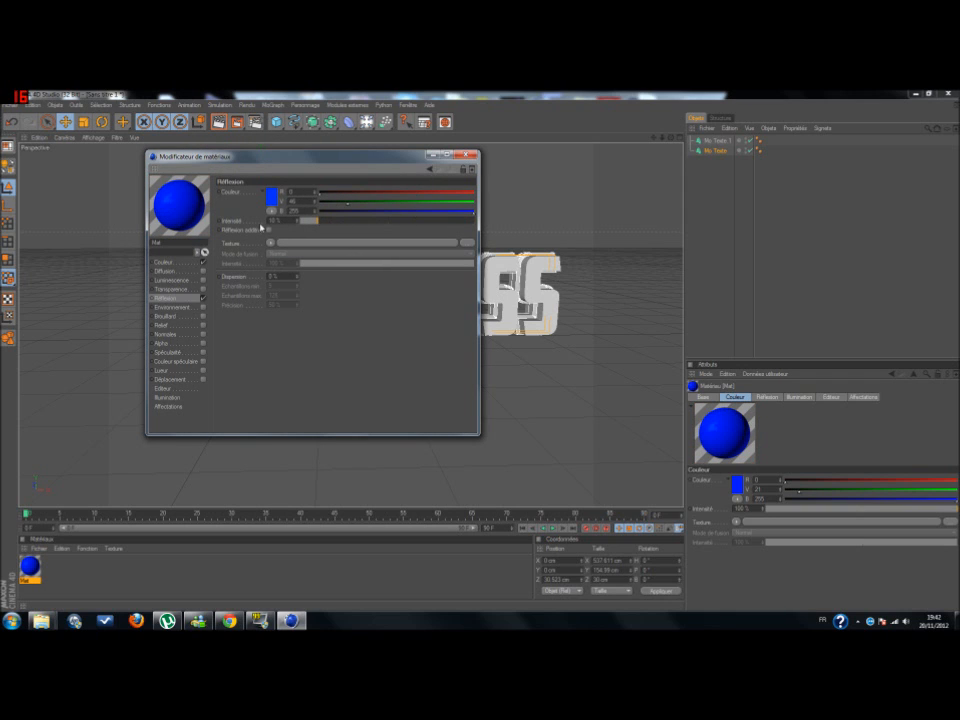
{"action": "left_click", "coordinate": [466, 156]}
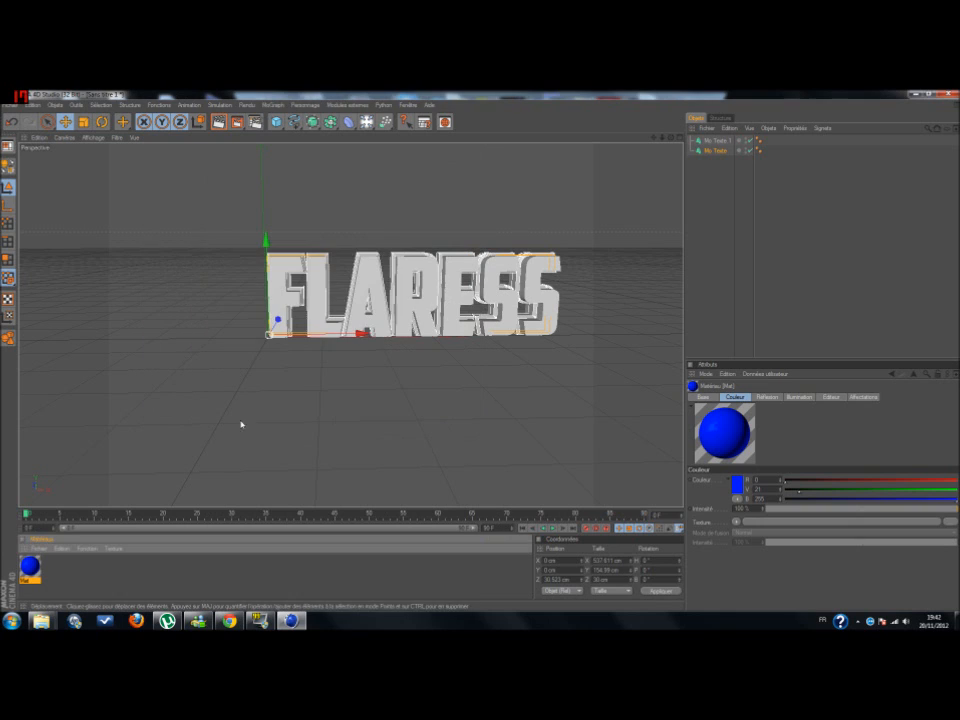
{"action": "left_click_drag", "start_coordinate": [451, 397], "coordinate": [727, 152]}
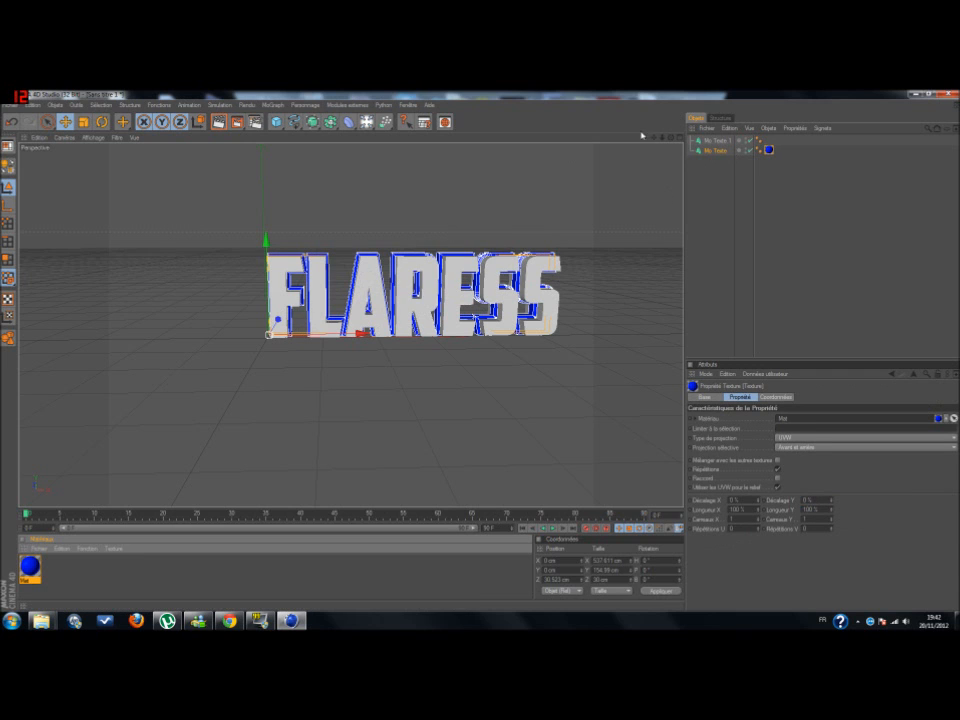
Create a second material, disable its specularity and set its colour to white (255, 255, 255)
{"action": "double_click", "coordinate": [67, 586]}
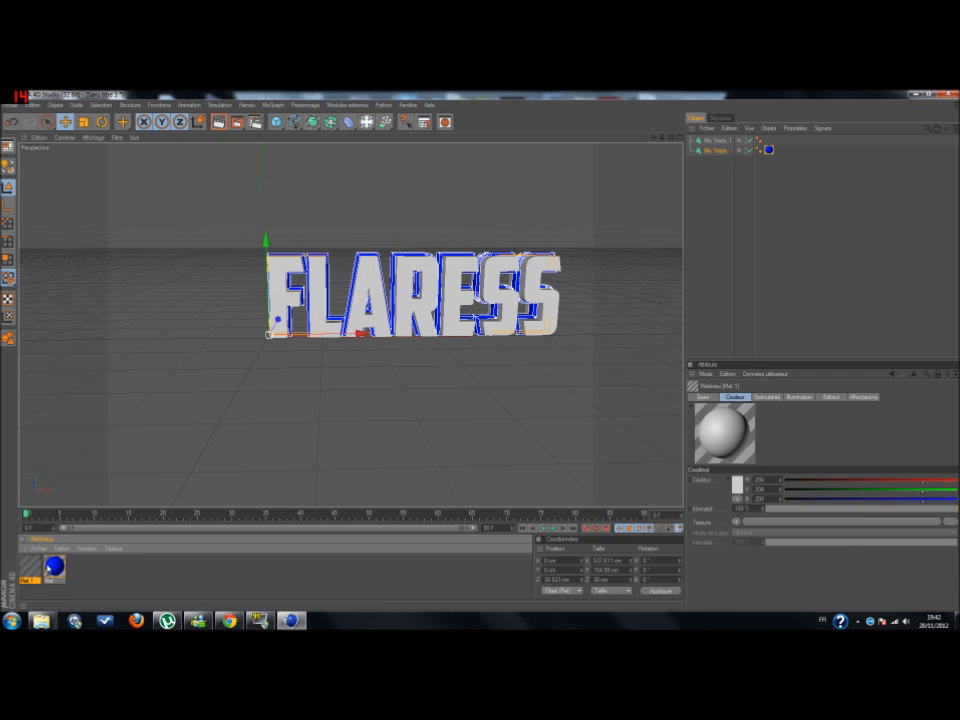
{"action": "double_click", "coordinate": [30, 568]}
{"action": "left_click", "coordinate": [203, 351]}
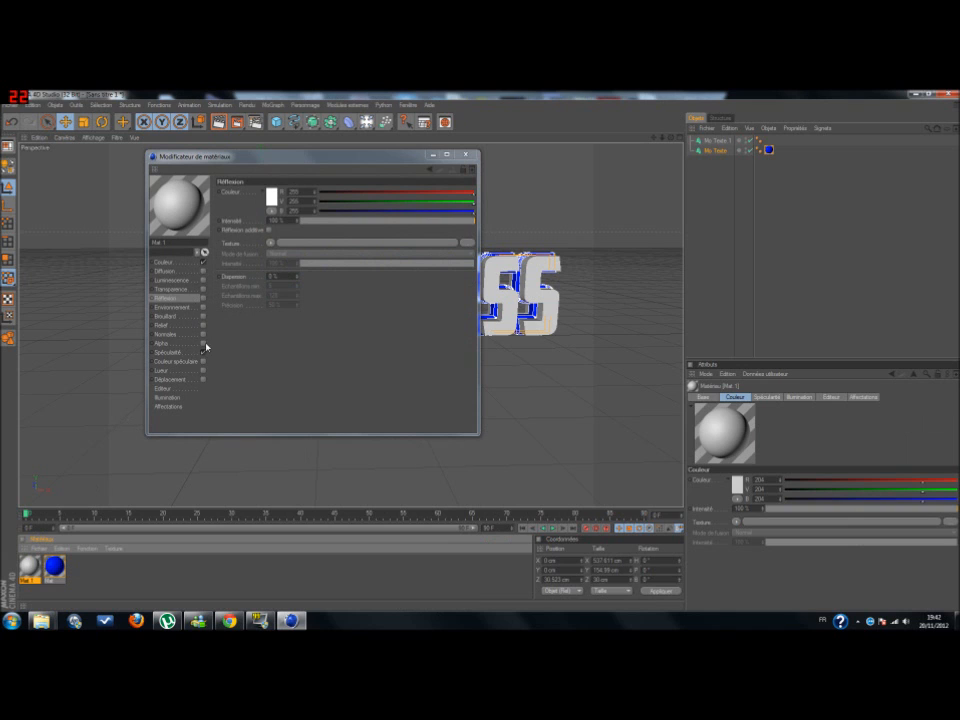
{"action": "left_click", "coordinate": [196, 262]}
{"action": "left_click", "coordinate": [266, 197]}
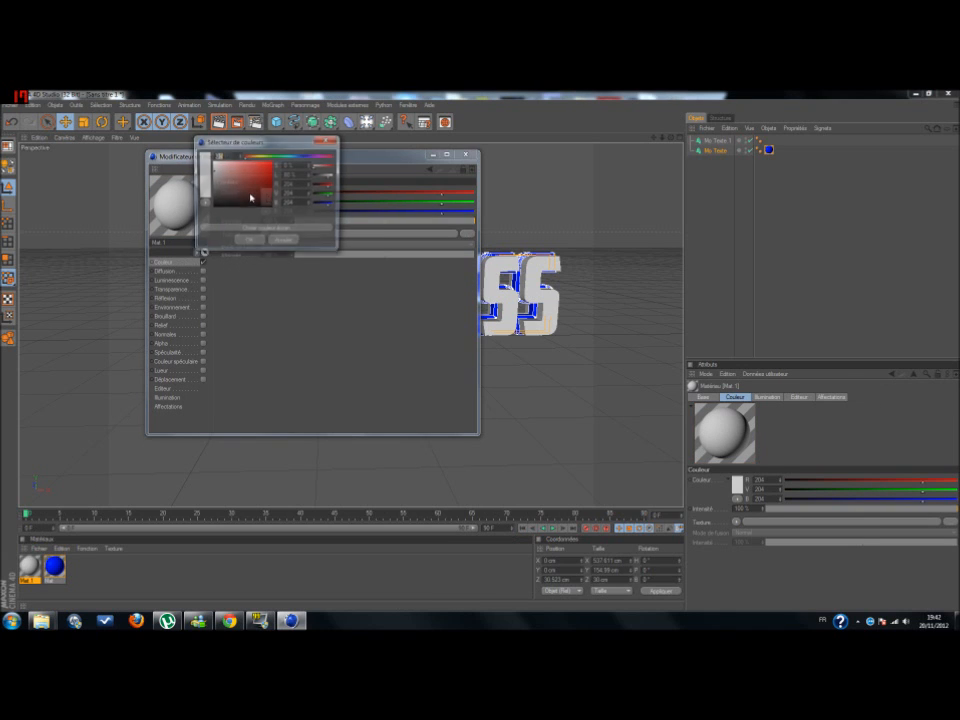
{"action": "left_click", "coordinate": [255, 240]}
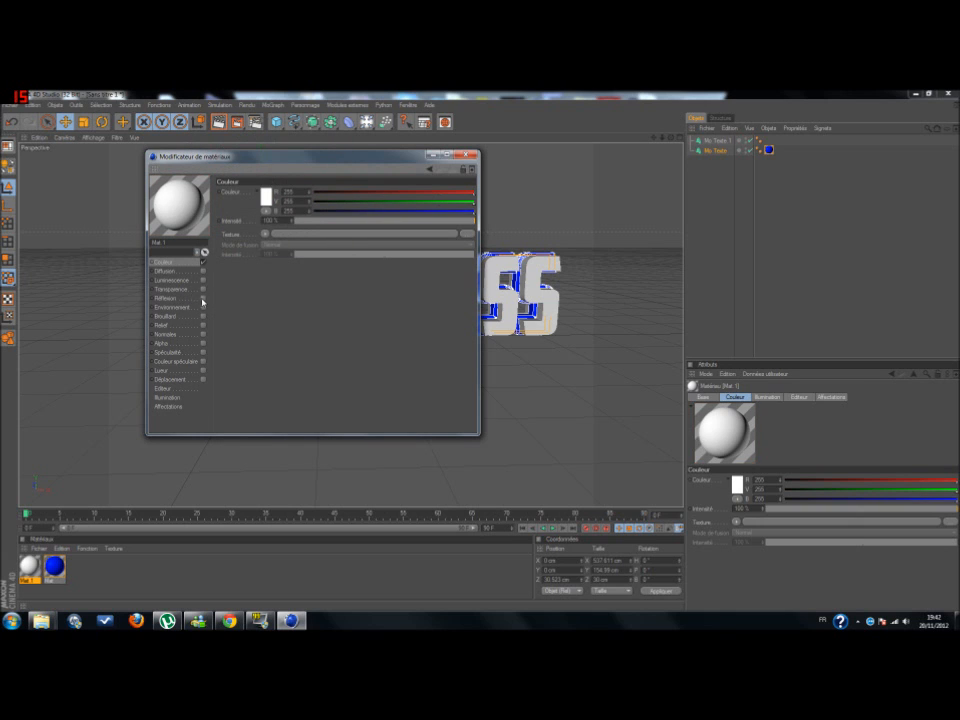
Enable a white reflection at 10% intensity on the second material and apply it to the thicker text
{"action": "left_click", "coordinate": [202, 299]}
{"action": "left_click", "coordinate": [270, 197]}
{"action": "left_click", "coordinate": [251, 247]}
{"action": "mouse_move", "coordinate": [323, 221]}
{"action": "left_mouse_down"}
{"action": "mouse_move", "coordinate": [315, 221]}
{"action": "mouse_move", "coordinate": [333, 225]}
{"action": "left_mouse_up"}
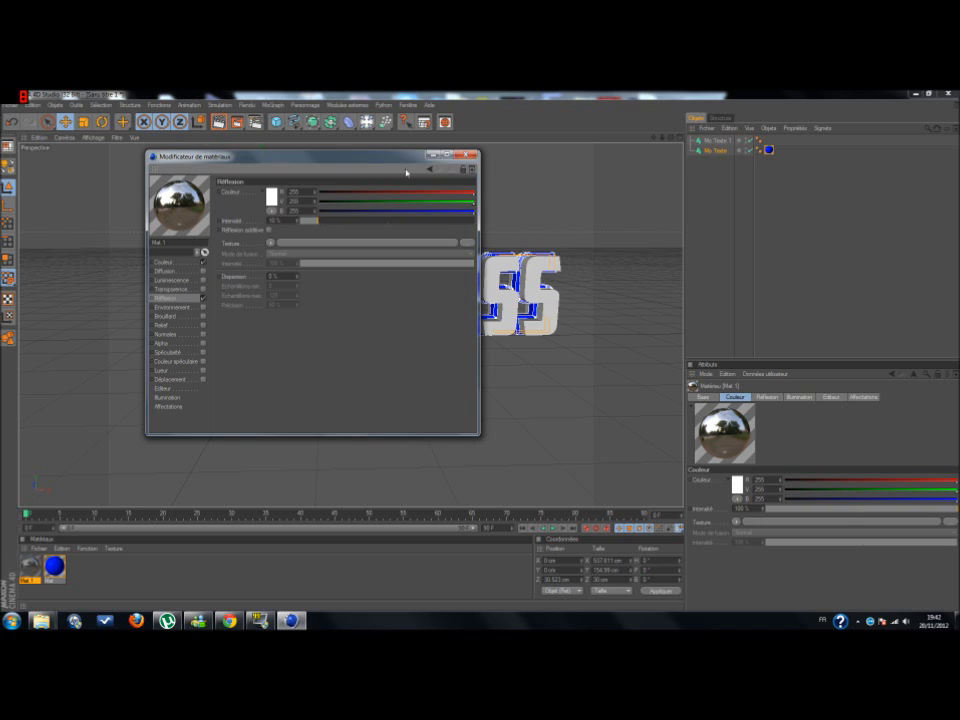
{"action": "left_click", "coordinate": [466, 156]}
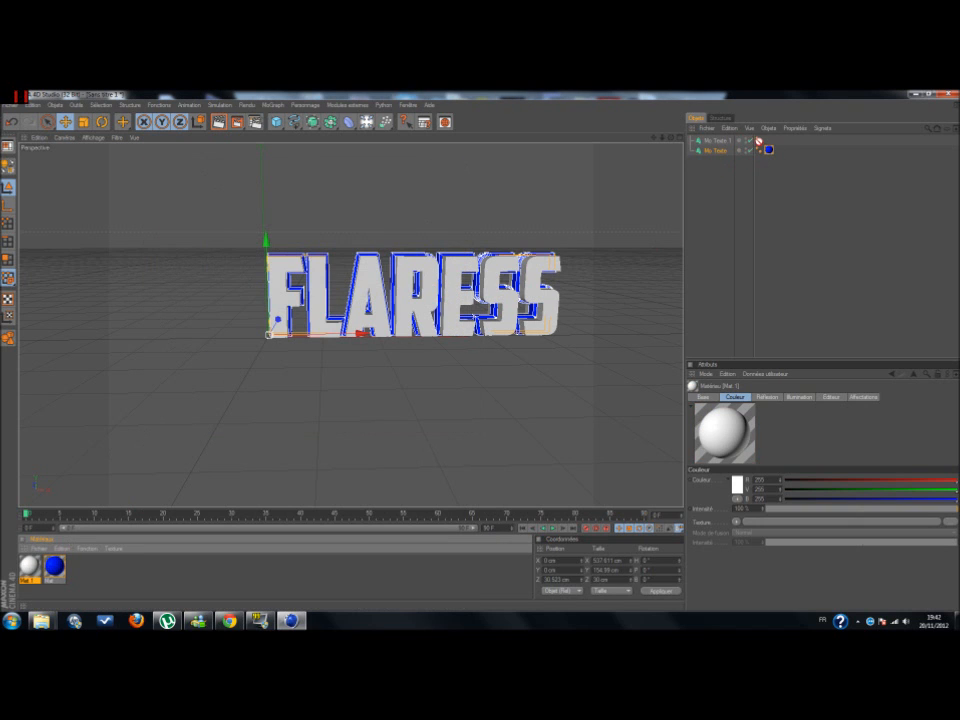
{"action": "left_click_drag", "start_coordinate": [754, 143], "coordinate": [755, 141]}
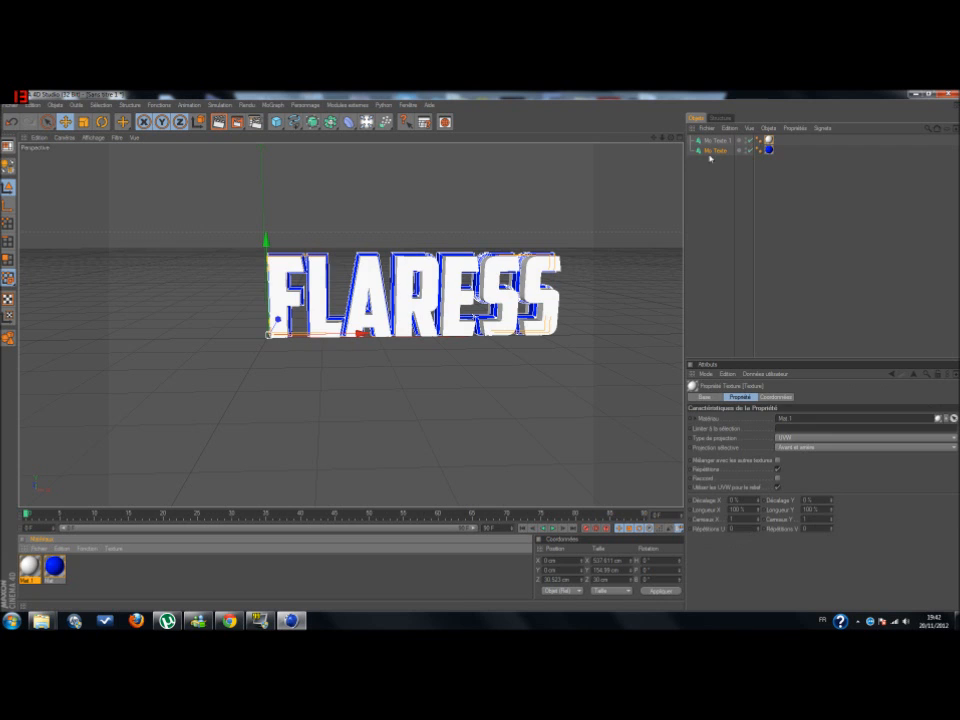
Render the active view from an oblique angle to examine the two-tone text, and return to a front view
{"action": "left_click_drag", "start_coordinate": [671, 137], "coordinate": [550, 155]}
{"action": "left_click", "coordinate": [218, 121]}
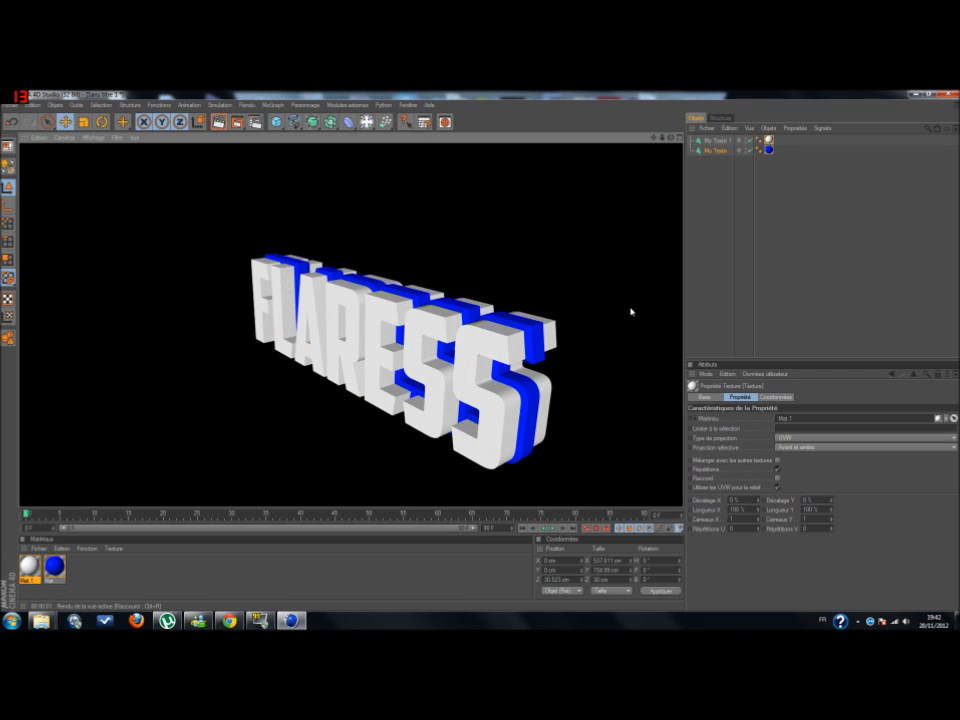
{"action": "left_click", "coordinate": [833, 286]}
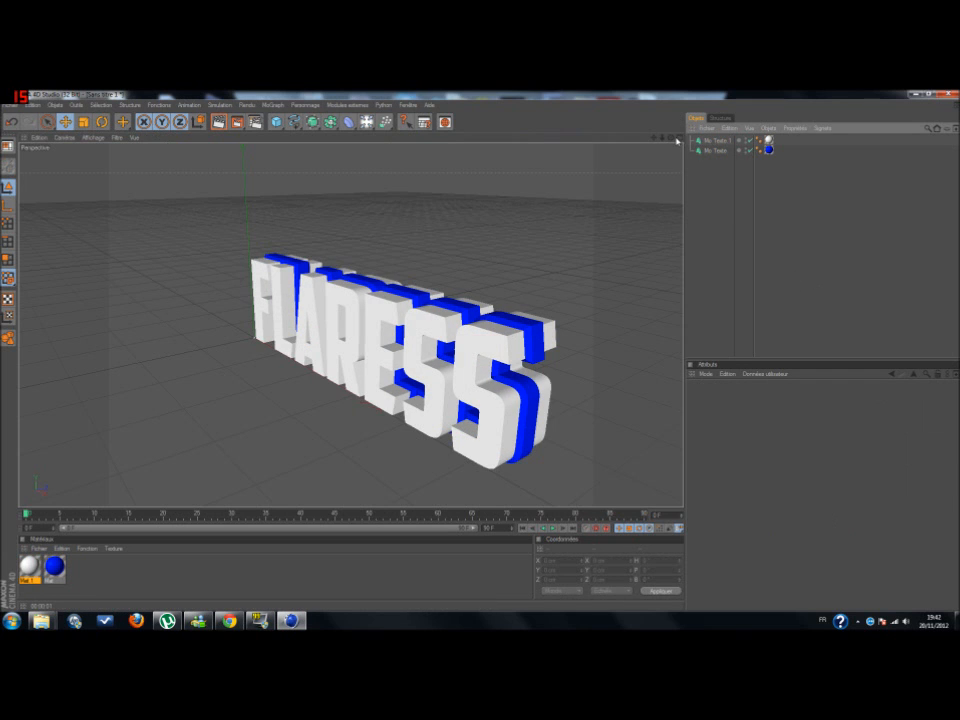
{"action": "left_click_drag", "start_coordinate": [667, 139], "coordinate": [700, 148]}
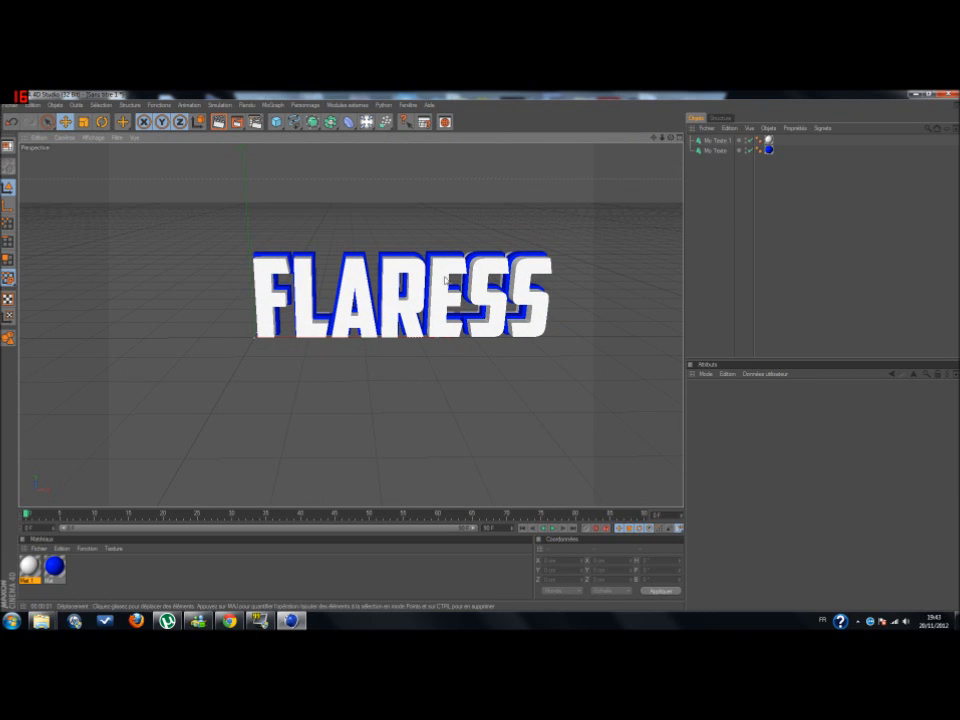
Add a floor object (Sol) and move it about 235 cm along the X axis
{"action": "left_click", "coordinate": [366, 122]}
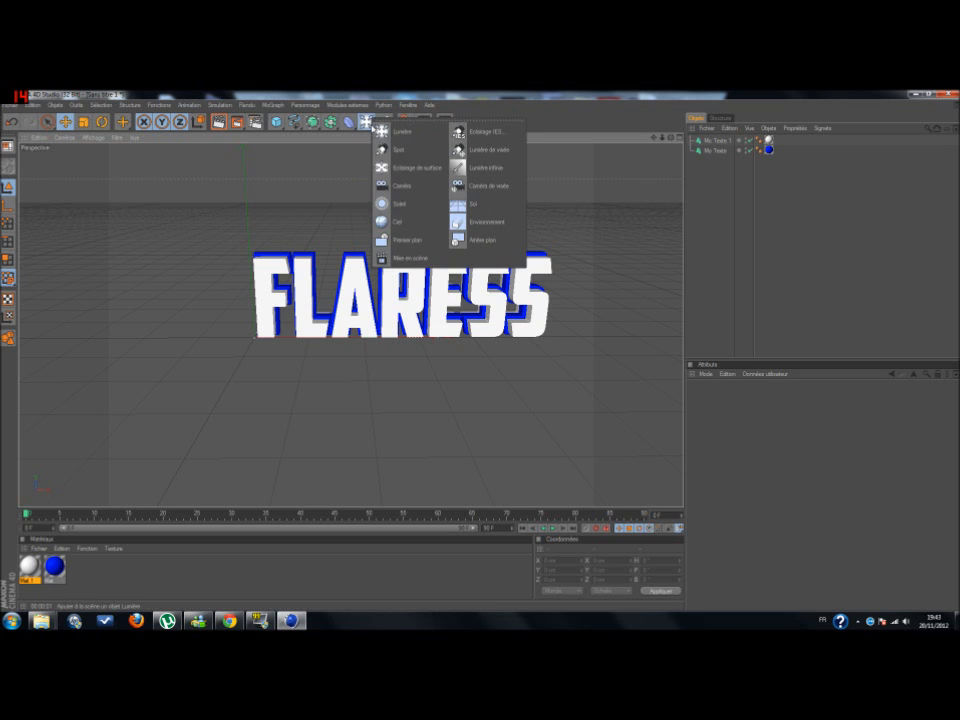
{"action": "left_click", "coordinate": [466, 206]}
{"action": "left_click_drag", "start_coordinate": [343, 336], "coordinate": [475, 337]}
Add a second floor object, move it about 211 cm along X and shift it along Z behind the text
{"action": "left_click", "coordinate": [366, 122]}
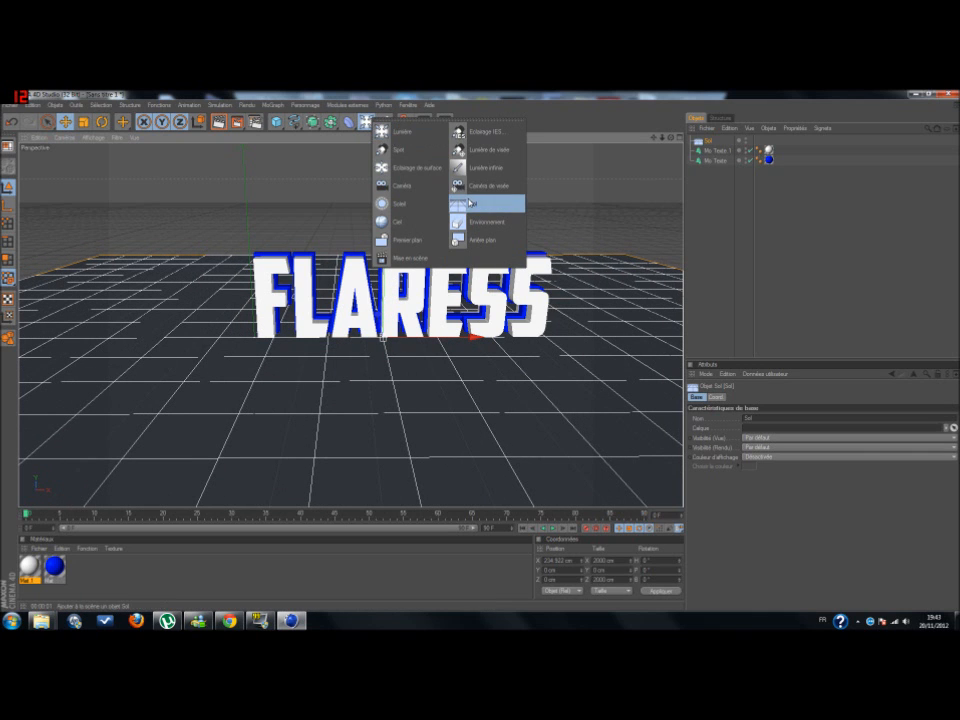
{"action": "left_click", "coordinate": [466, 204]}
{"action": "left_click_drag", "start_coordinate": [346, 337], "coordinate": [461, 337]}
{"action": "left_click_drag", "start_coordinate": [670, 137], "coordinate": [856, 140]}
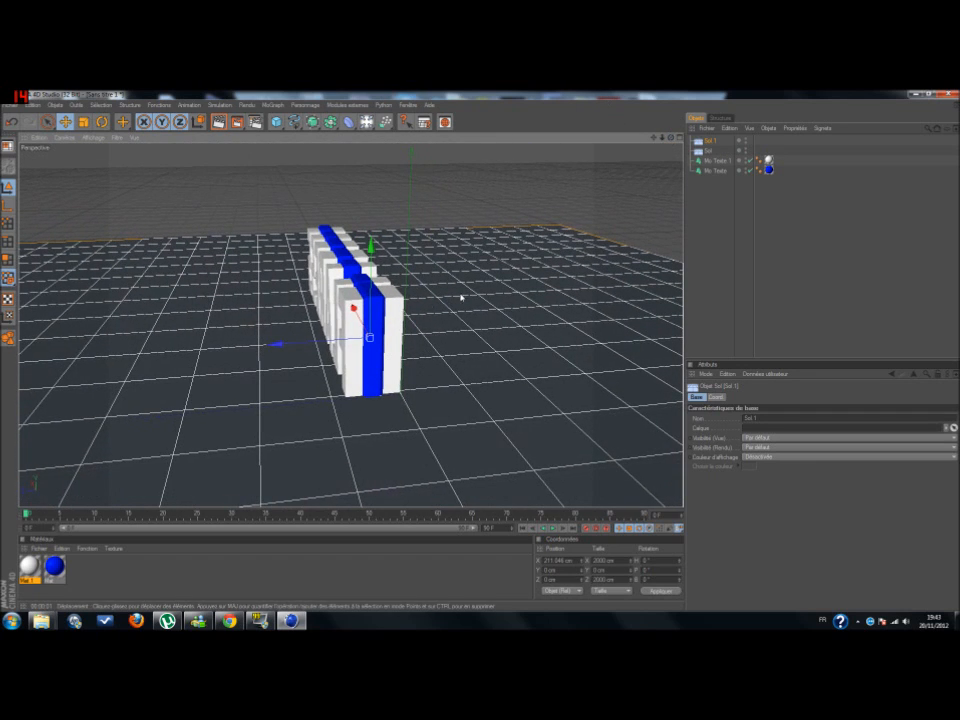
{"action": "left_click_drag", "start_coordinate": [280, 345], "coordinate": [186, 349]}
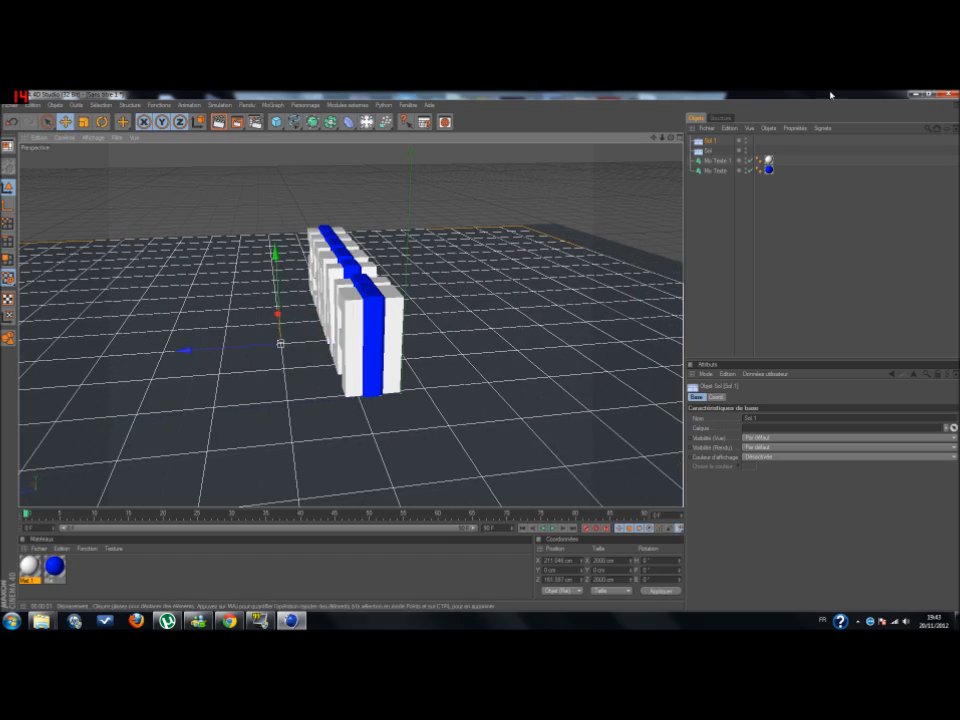
Rotate the second floor about 90° in pitch so it stands upright as a wall behind the text
{"action": "left_click_drag", "start_coordinate": [670, 137], "coordinate": [480, 102]}
{"action": "scroll", "coordinate": [413, 264], "scroll_direction": "down", "scroll_amount": 1}
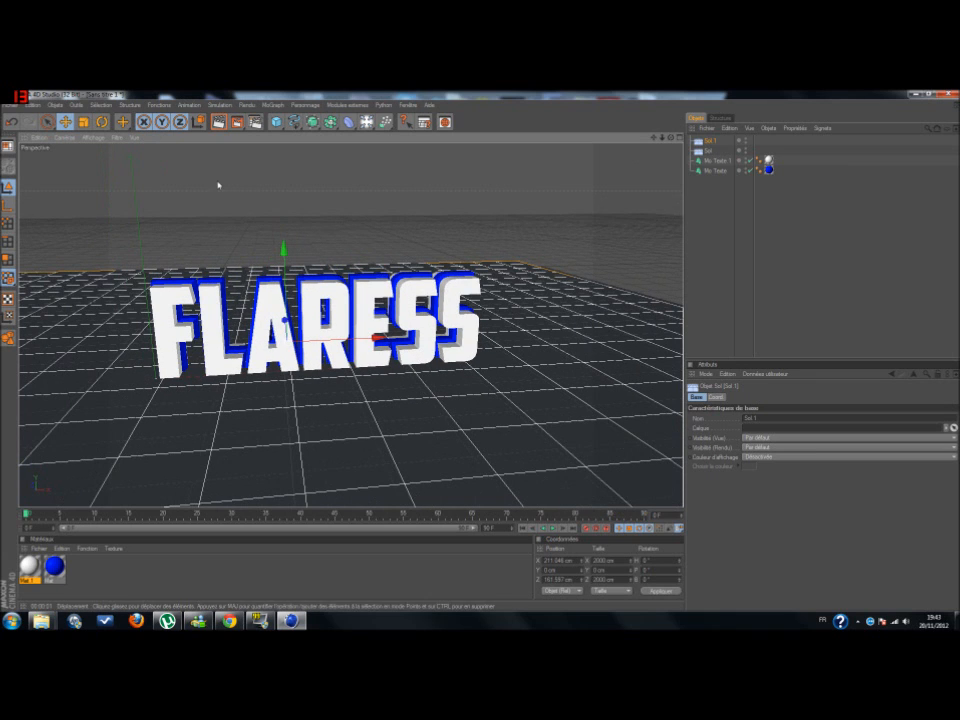
{"action": "left_click", "coordinate": [102, 121]}
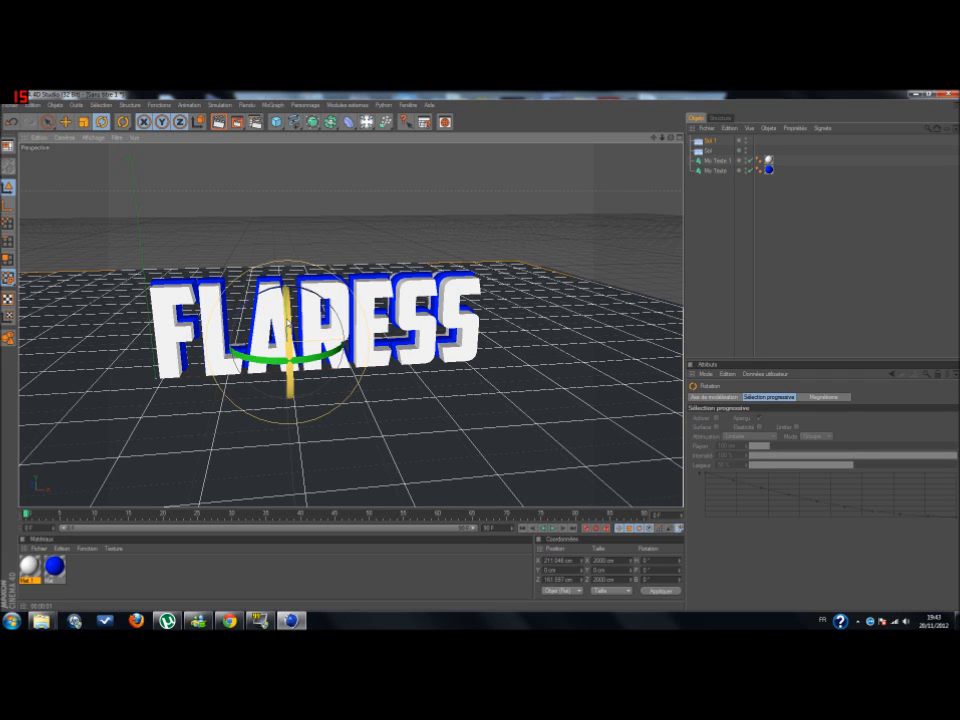
{"action": "left_click_drag", "start_coordinate": [288, 313], "coordinate": [286, 372]}
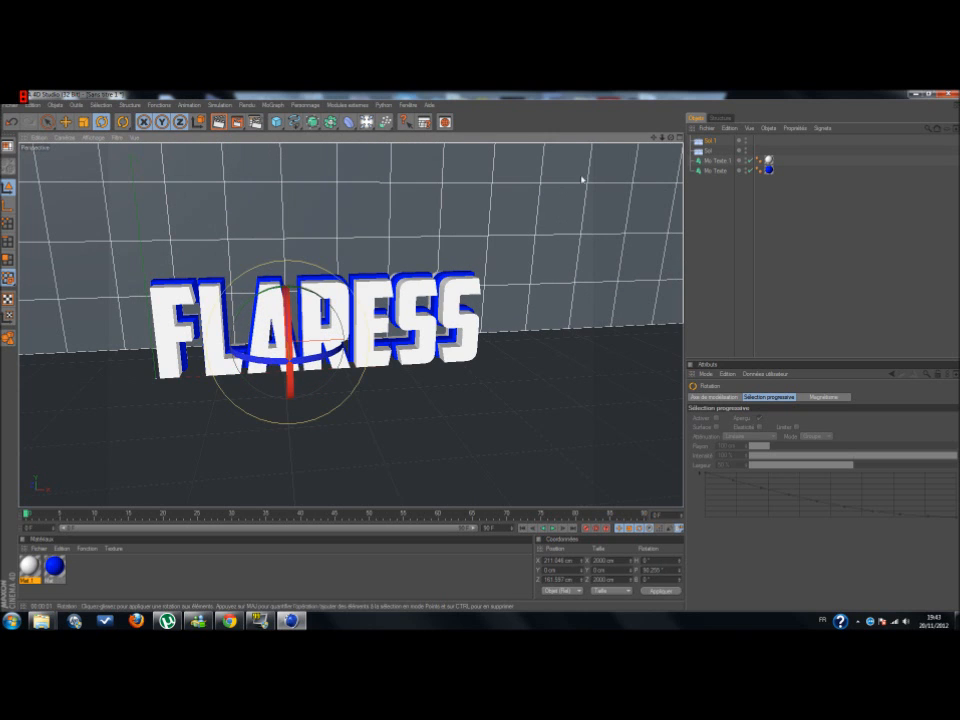
{"action": "left_click_drag", "start_coordinate": [672, 139], "coordinate": [673, 142]}
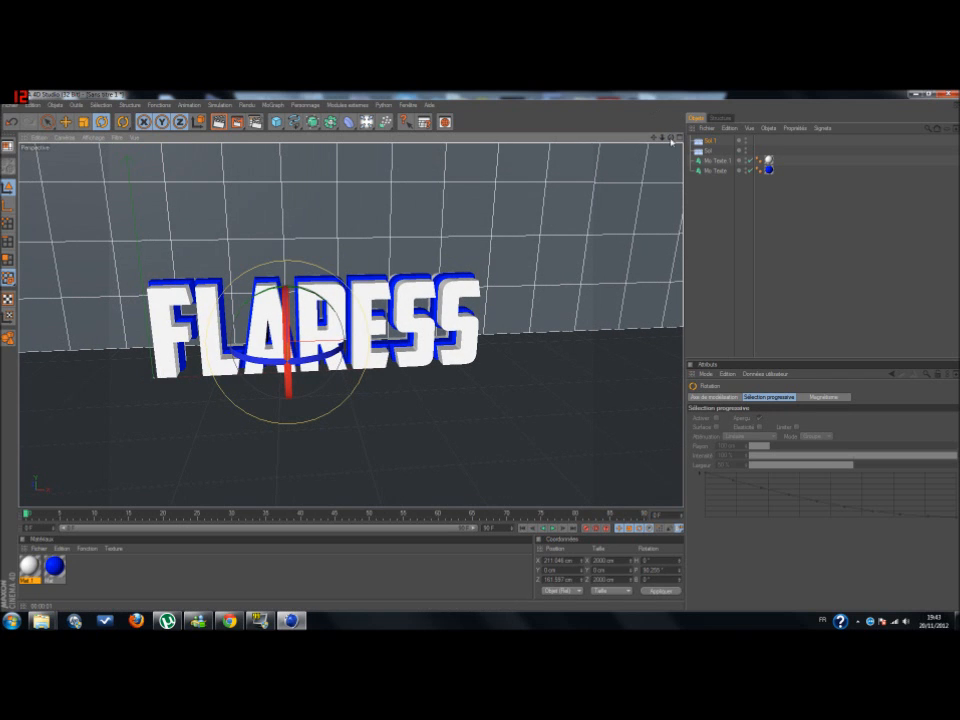
Create a new material with specularity disabled and reflection enabled
{"action": "left_click", "coordinate": [118, 586]}
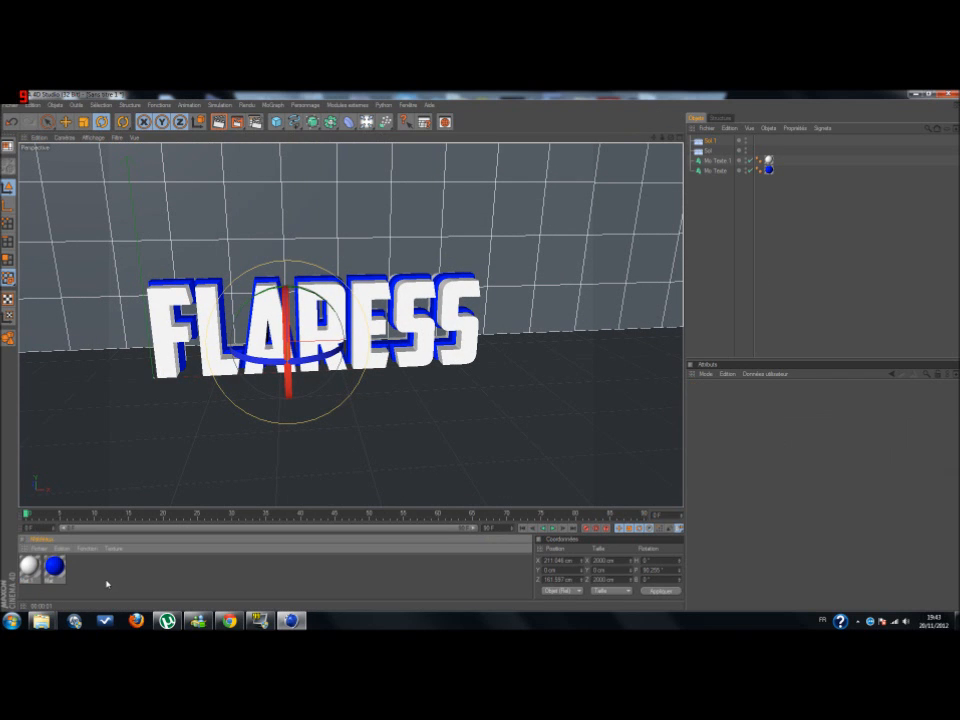
{"action": "double_click", "coordinate": [107, 584]}
{"action": "double_click", "coordinate": [30, 568]}
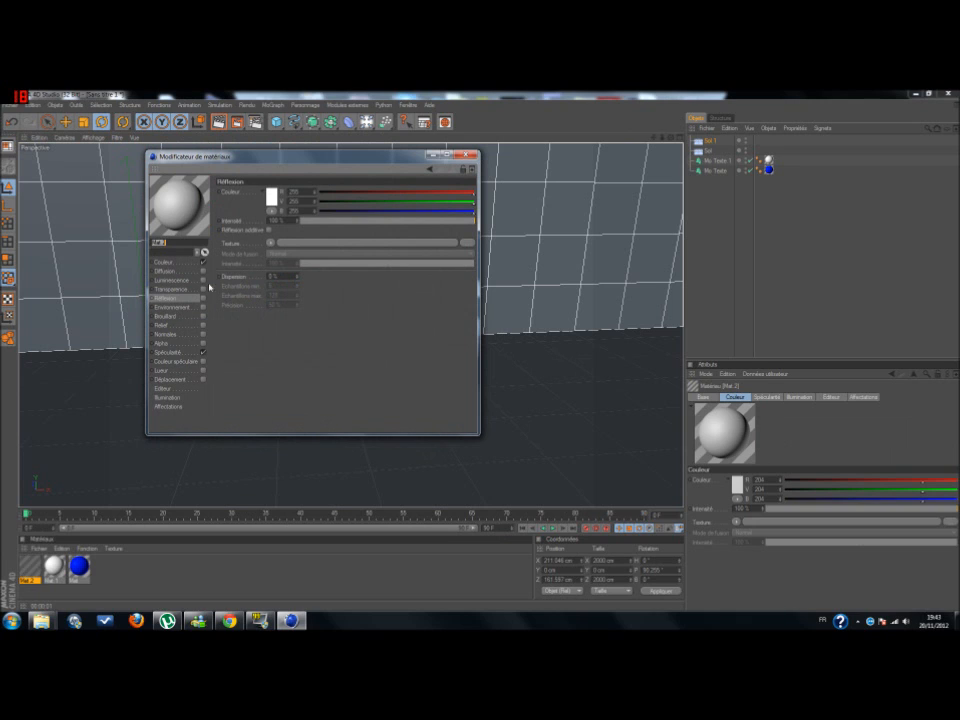
{"action": "left_click", "coordinate": [198, 296]}
{"action": "left_click", "coordinate": [203, 353]}
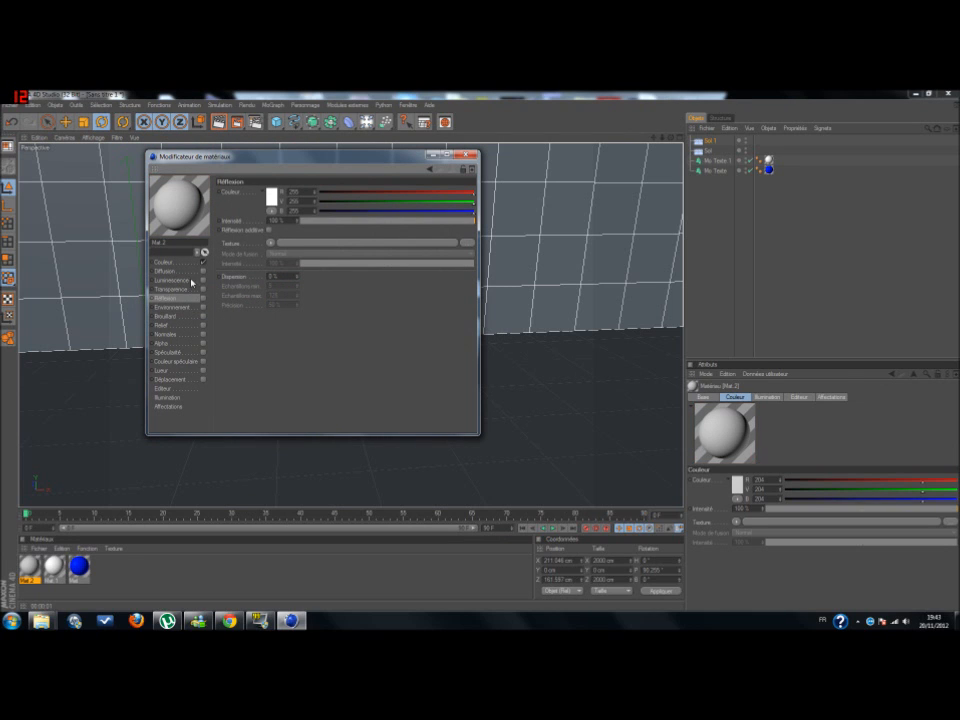
{"action": "left_click", "coordinate": [203, 298]}
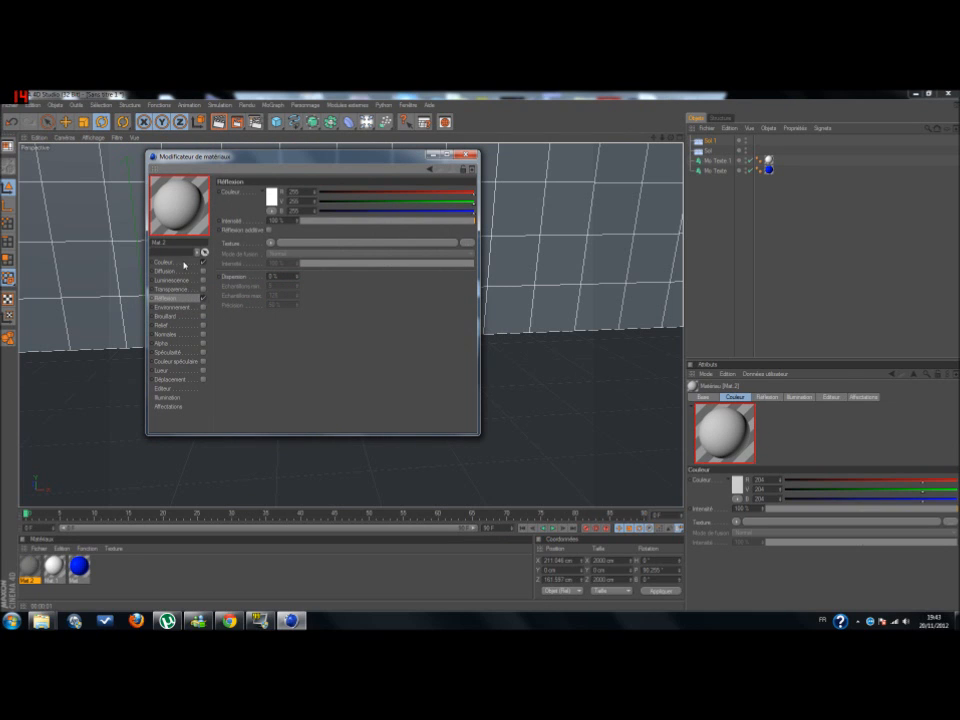
Set the new material's colour to white (255, 255, 255) and its reflection intensity to 20%
{"action": "left_click", "coordinate": [267, 197]}
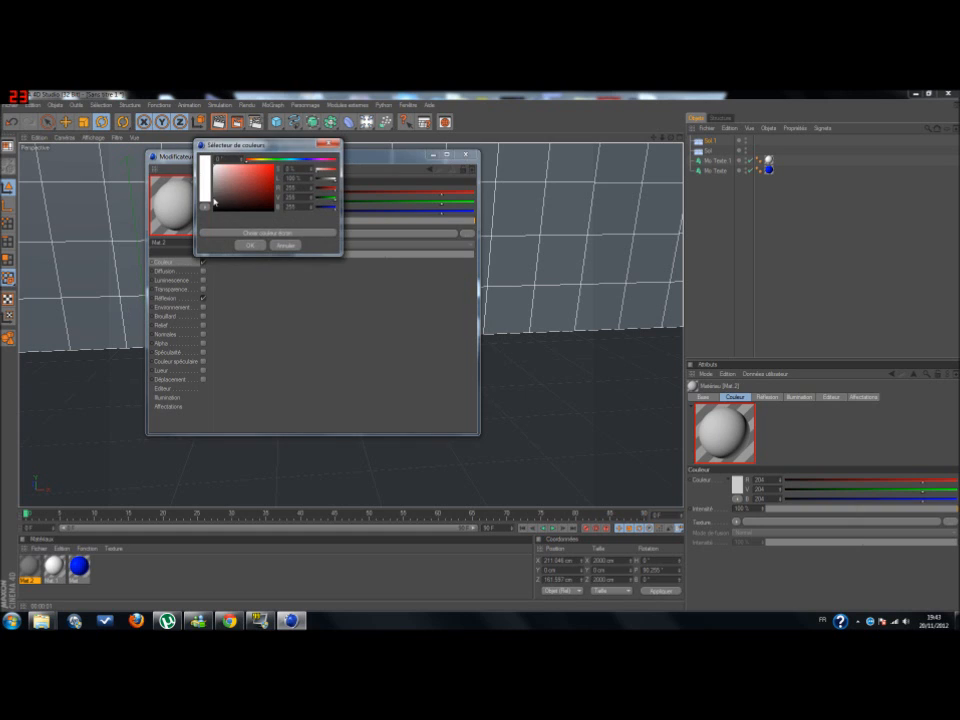
{"action": "left_click", "coordinate": [250, 246]}
{"action": "left_click", "coordinate": [166, 298]}
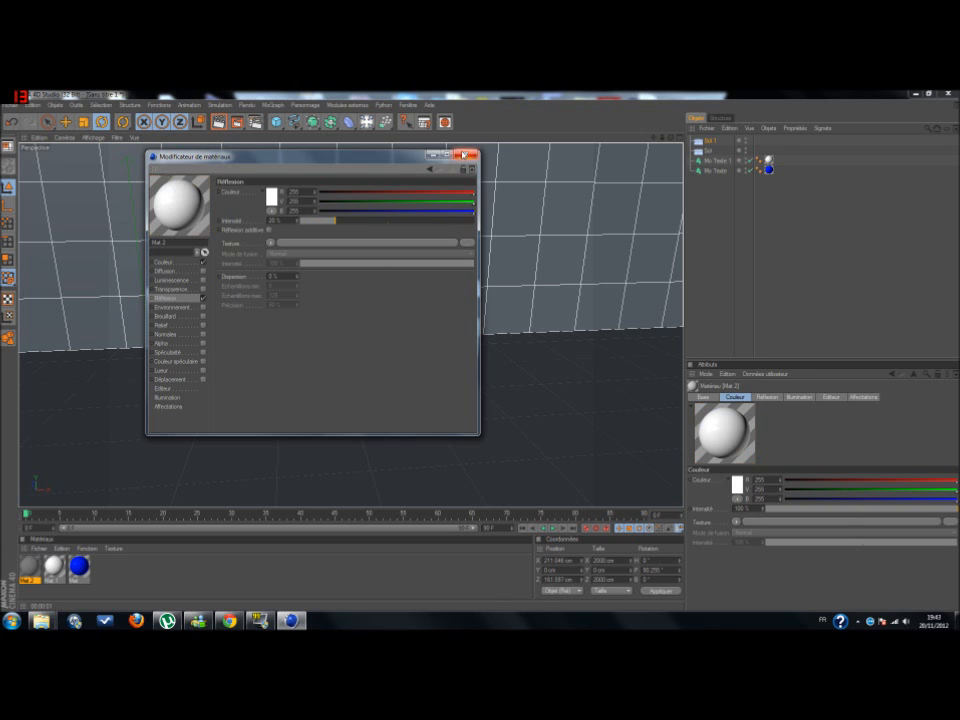
{"action": "left_click", "coordinate": [465, 155]}
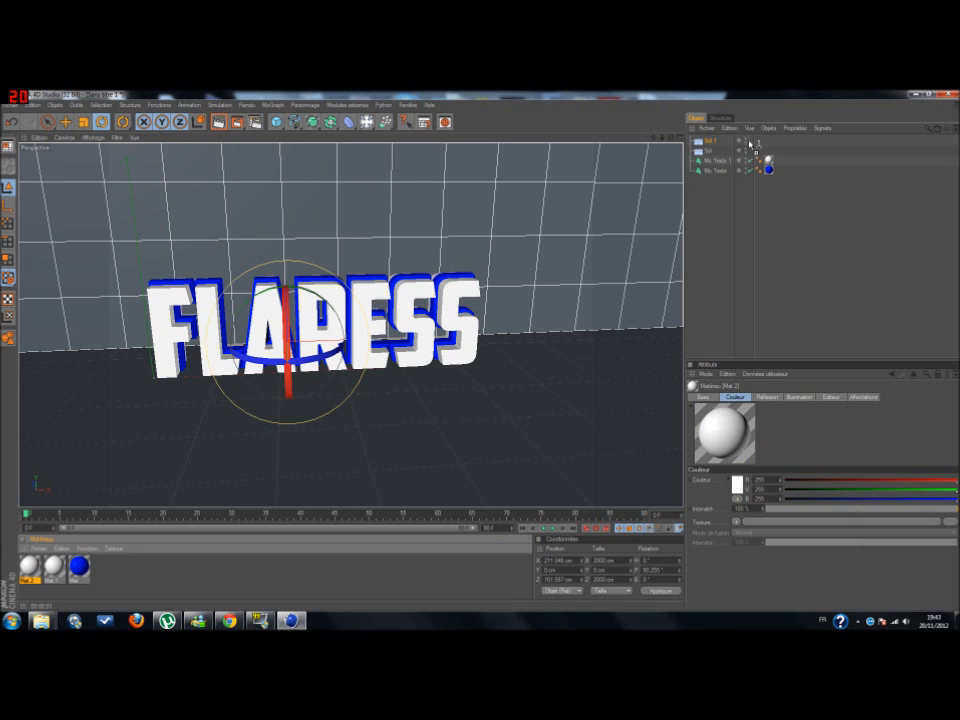
Apply the reflective white material to both the floor and the back wall, and render an oblique view to check the reflections
{"action": "left_click_drag", "start_coordinate": [750, 154], "coordinate": [754, 151]}
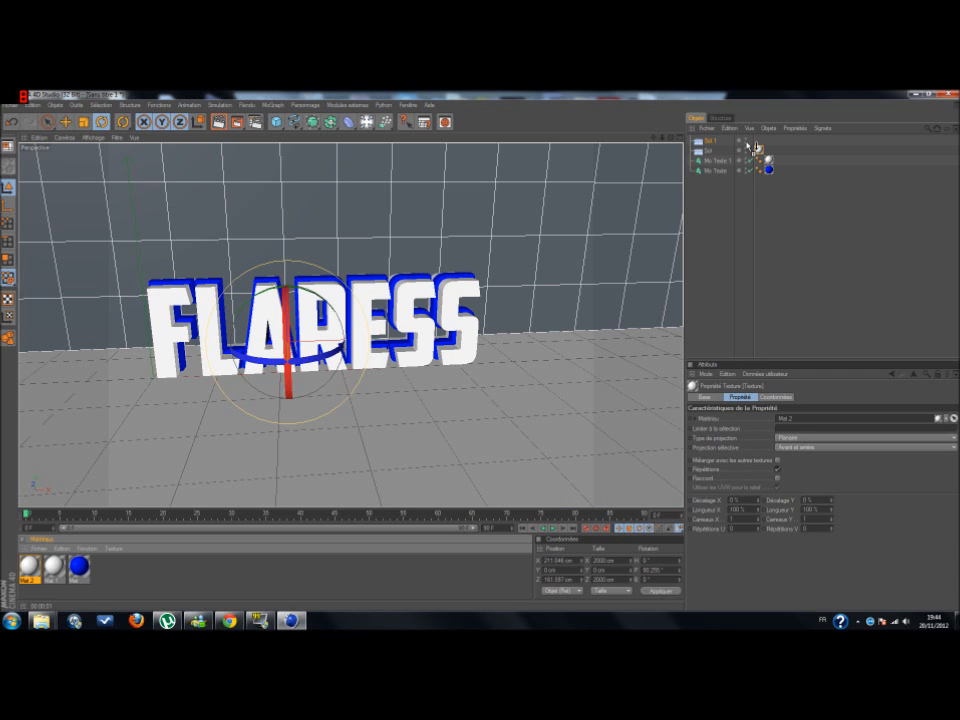
{"action": "left_click_drag", "start_coordinate": [747, 145], "coordinate": [750, 141], "text": "ctrl"}
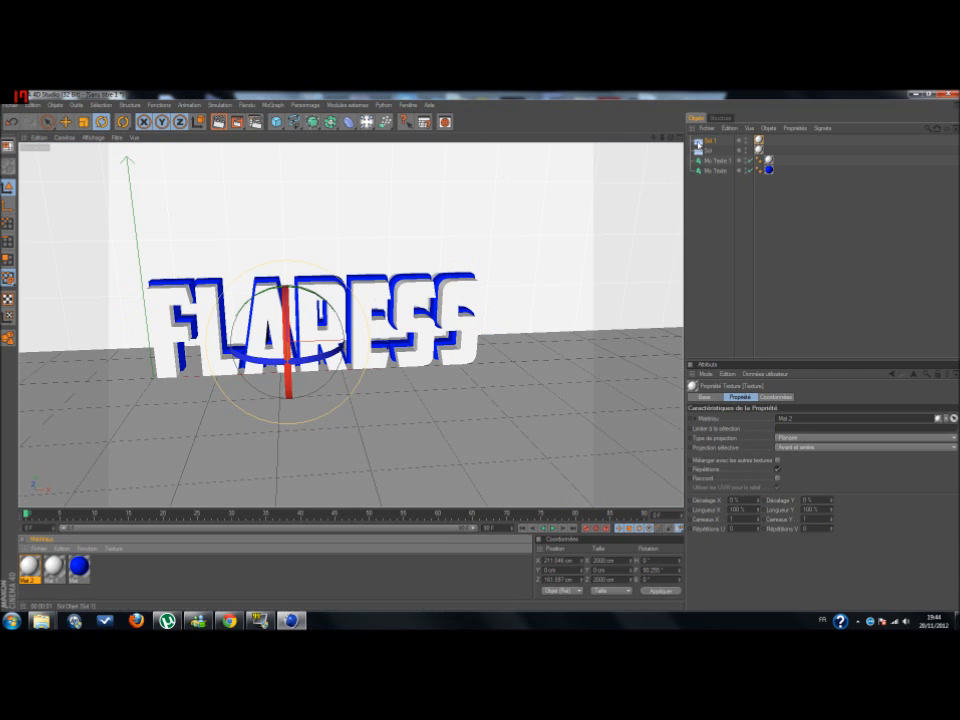
{"action": "left_click_drag", "start_coordinate": [670, 138], "coordinate": [306, 147]}
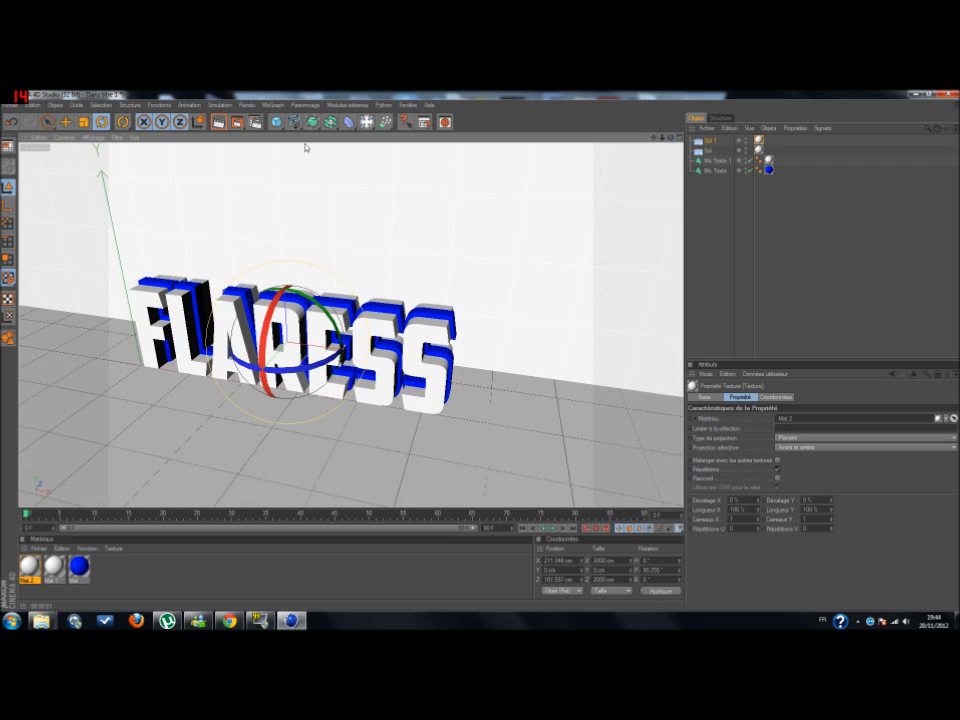
{"action": "left_click", "coordinate": [219, 122]}
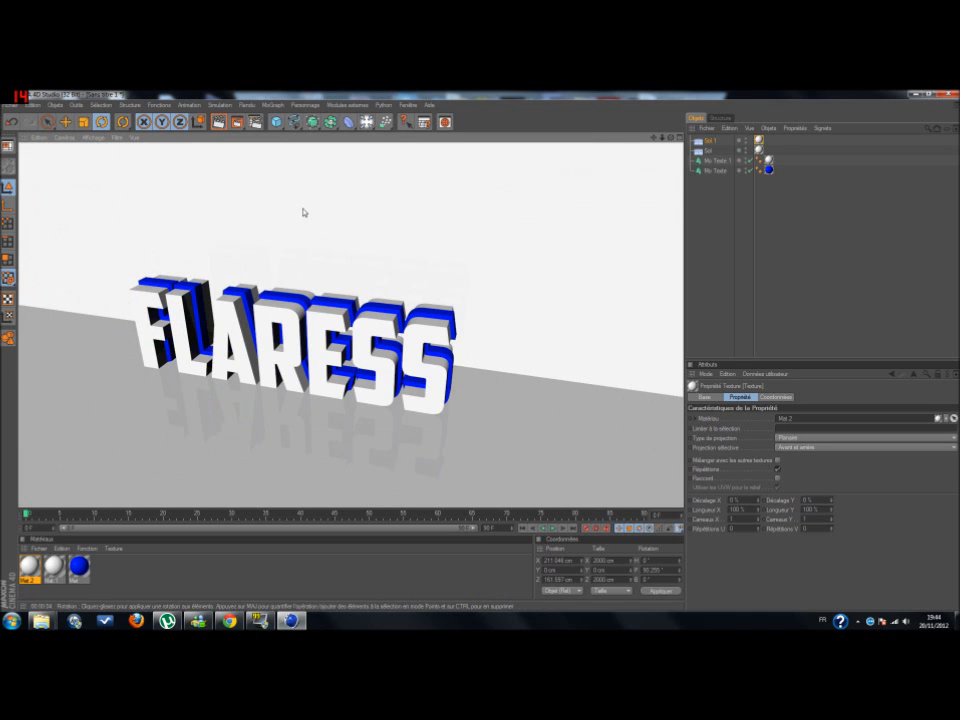
{"action": "left_click_drag", "start_coordinate": [670, 138], "coordinate": [698, 137]}
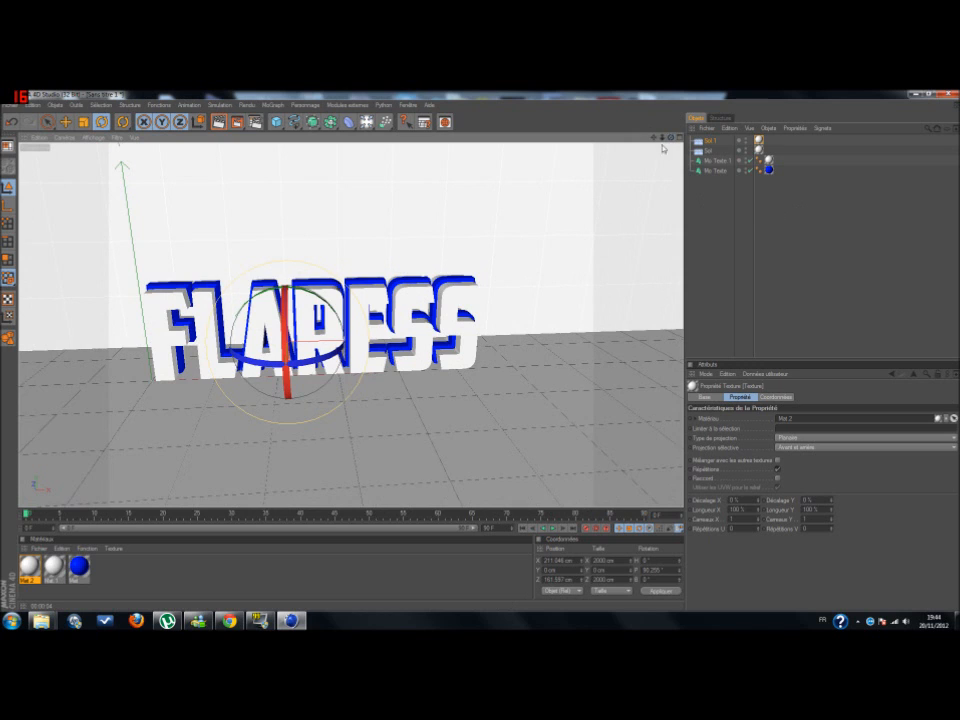
Add a camera framing the front of the whole text and look through it
{"action": "scroll", "coordinate": [448, 324], "scroll_direction": "down", "scroll_amount": 1}
{"action": "scroll", "coordinate": [450, 296], "scroll_direction": "up", "scroll_amount": 1}
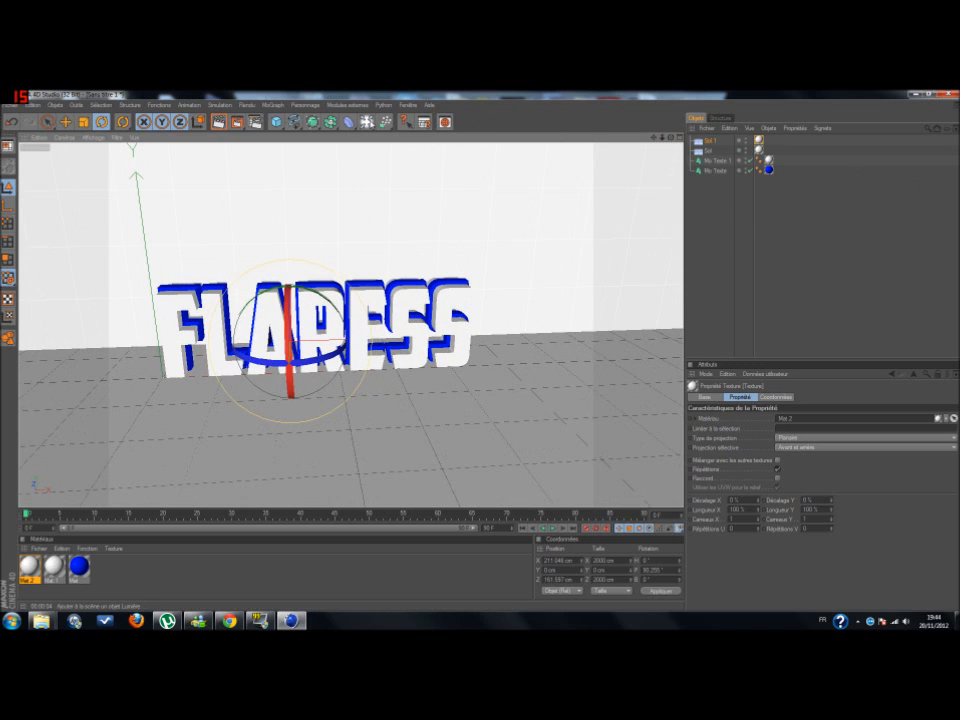
{"action": "left_click", "coordinate": [366, 121]}
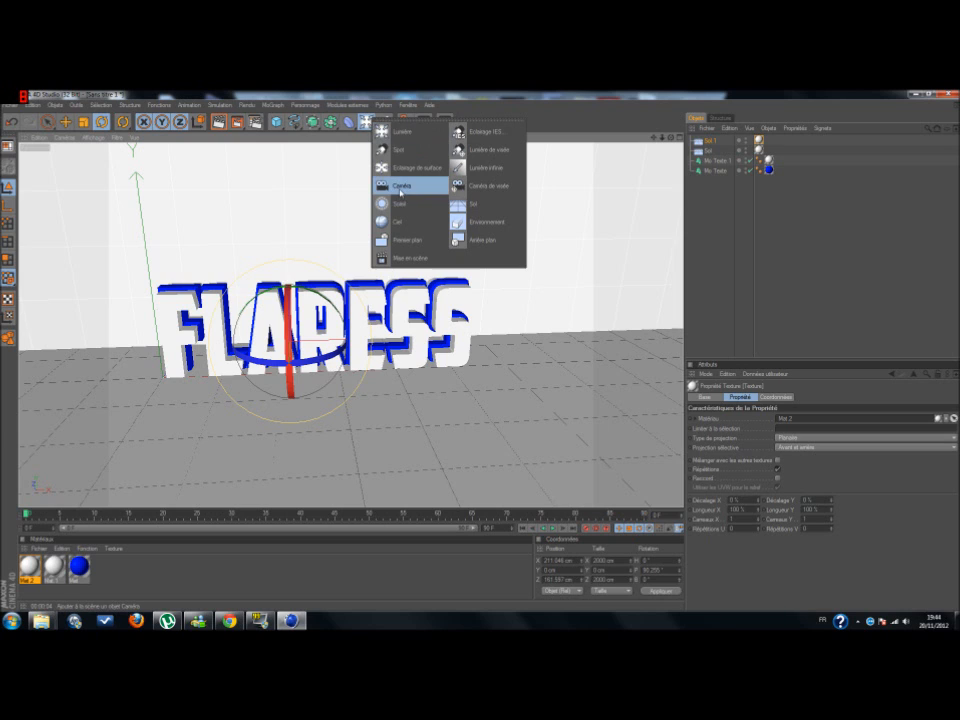
{"action": "left_click", "coordinate": [400, 187]}
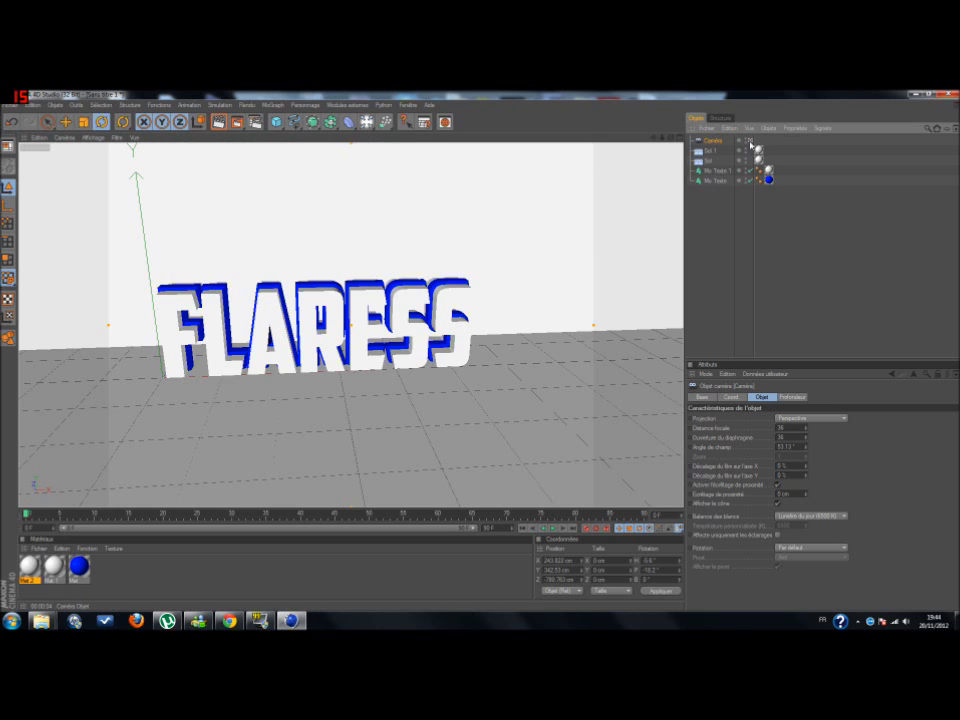
{"action": "scroll", "coordinate": [240, 262], "scroll_direction": "down", "scroll_amount": 2}
{"action": "scroll", "coordinate": [225, 300], "scroll_direction": "up", "scroll_amount": 2}
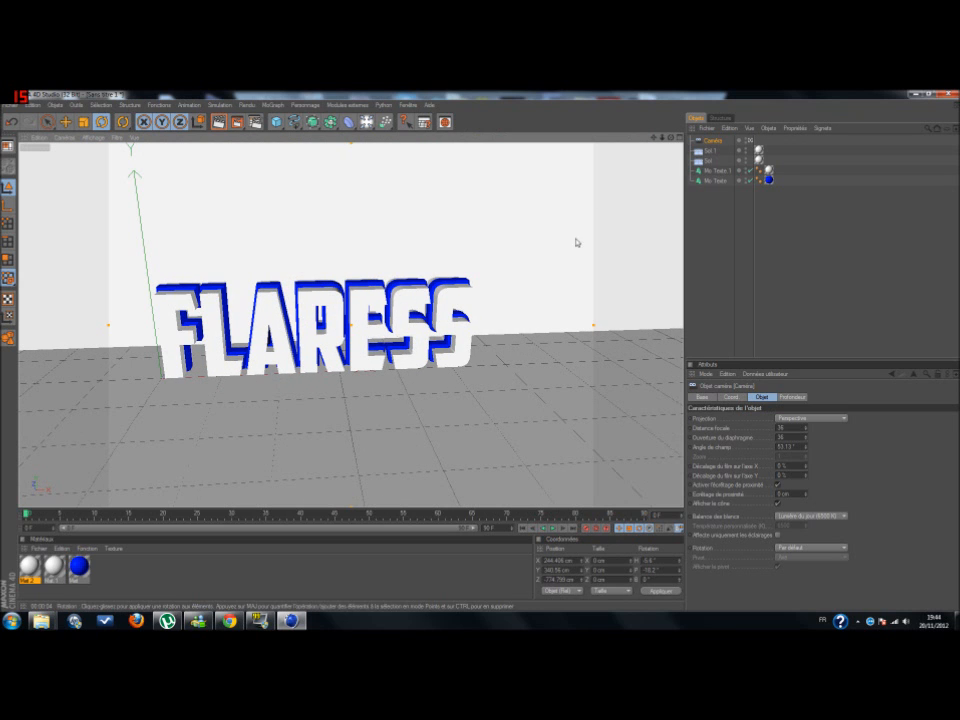
Move the camera in close on the letter F, to about X 2, Y 184, Z -260 cm
{"action": "left_click_drag", "start_coordinate": [653, 137], "coordinate": [827, 137]}
{"action": "scroll", "coordinate": [369, 316], "scroll_direction": "up", "scroll_amount": 4}
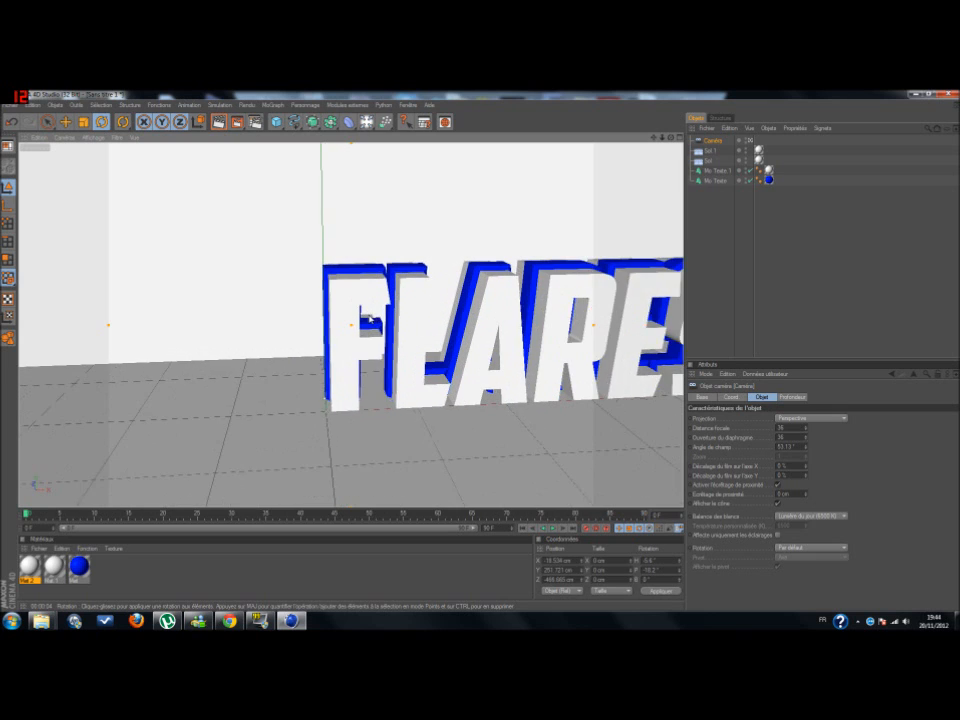
{"action": "scroll", "coordinate": [369, 316], "scroll_direction": "up", "scroll_amount": 2}
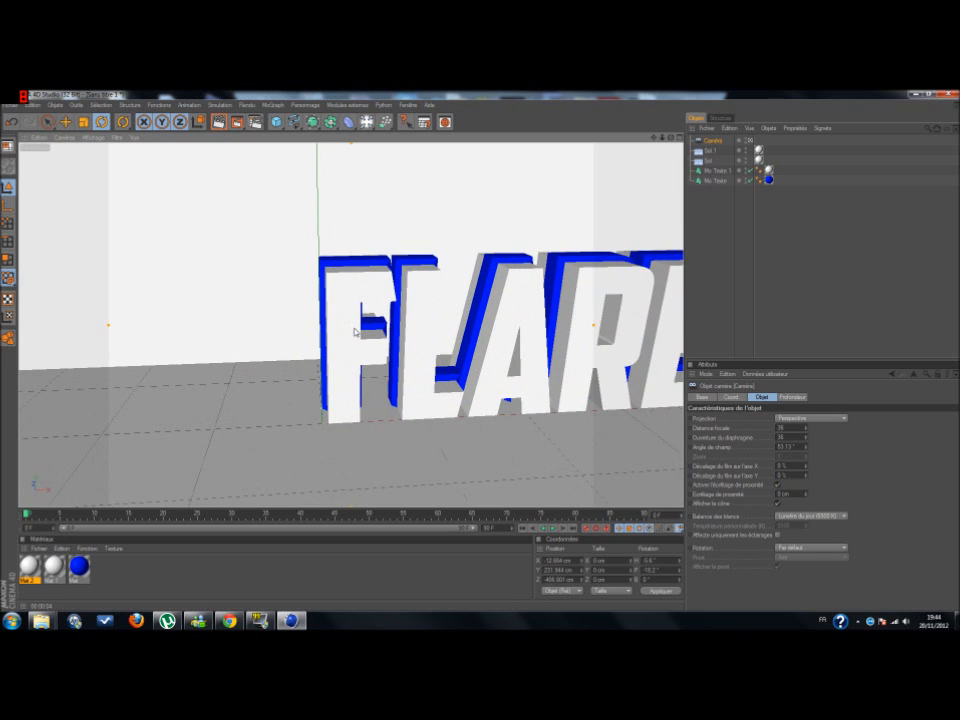
{"action": "scroll", "coordinate": [355, 332], "scroll_direction": "up", "scroll_amount": 1}
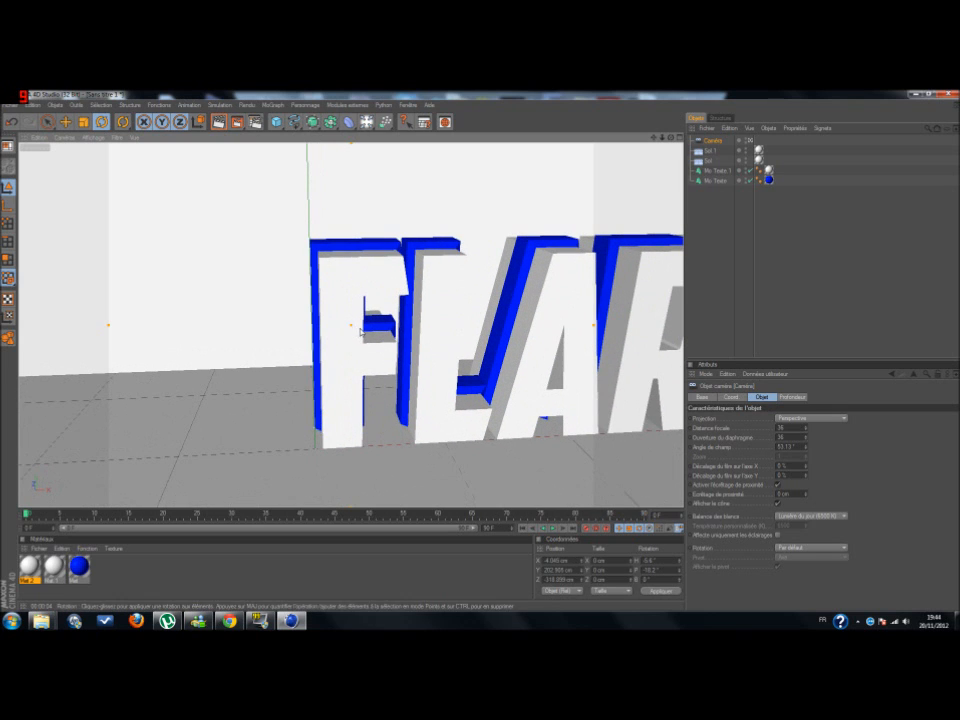
{"action": "scroll", "coordinate": [405, 342], "scroll_direction": "up", "scroll_amount": 2}
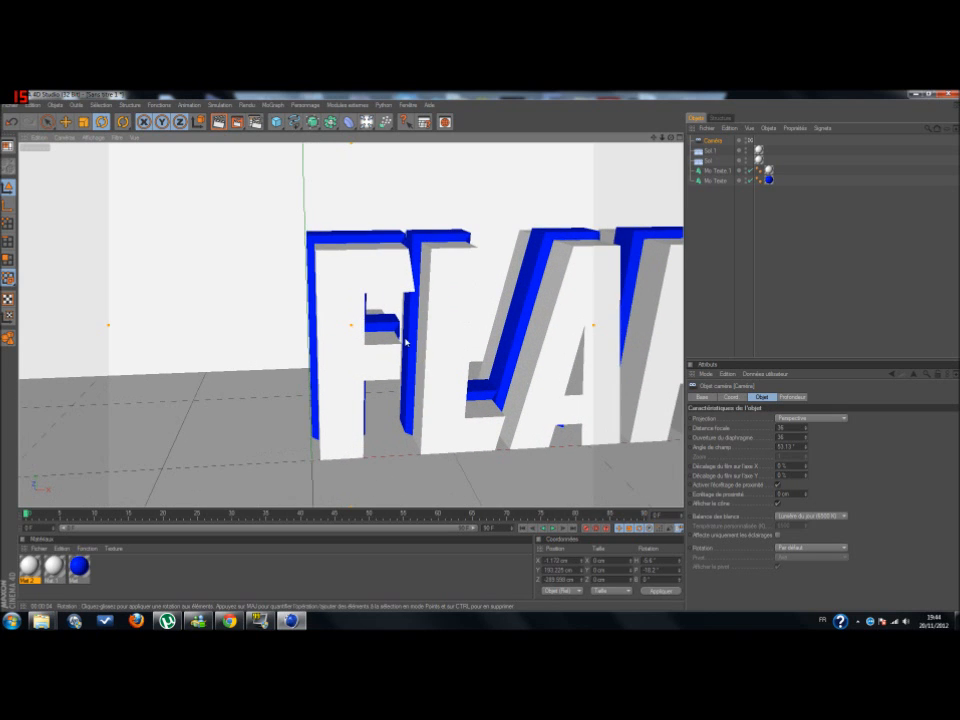
{"action": "scroll", "coordinate": [405, 342], "scroll_direction": "up", "scroll_amount": 1}
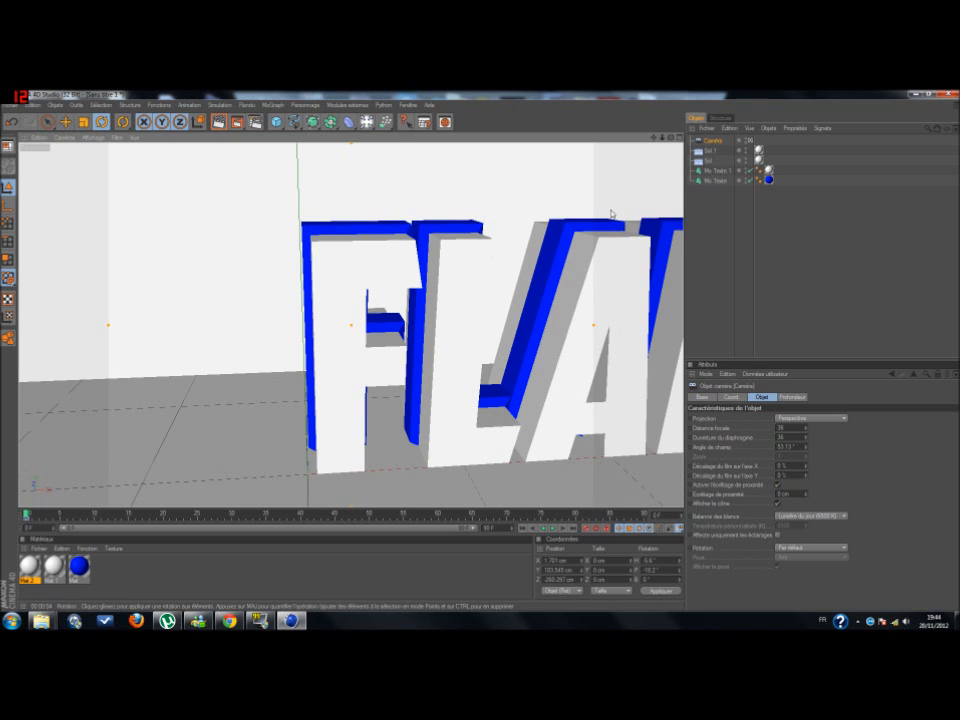
Set the animation length to 220 frames and extend the timeline's visible range to frame 220
{"action": "mouse_move", "coordinate": [653, 137]}
{"action": "left_mouse_down"}
{"action": "mouse_move", "coordinate": [258, 137]}
{"action": "mouse_move", "coordinate": [410, 147]}
{"action": "mouse_move", "coordinate": [320, 180]}
{"action": "mouse_move", "coordinate": [649, 133]}
{"action": "left_mouse_up"}
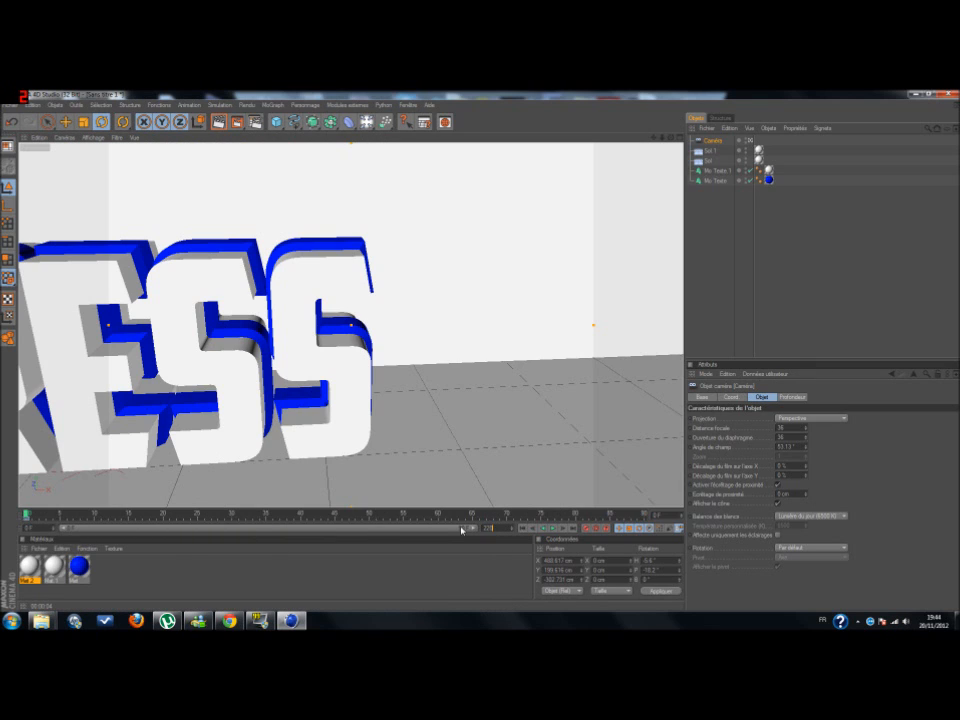
{"action": "left_click", "coordinate": [551, 528]}
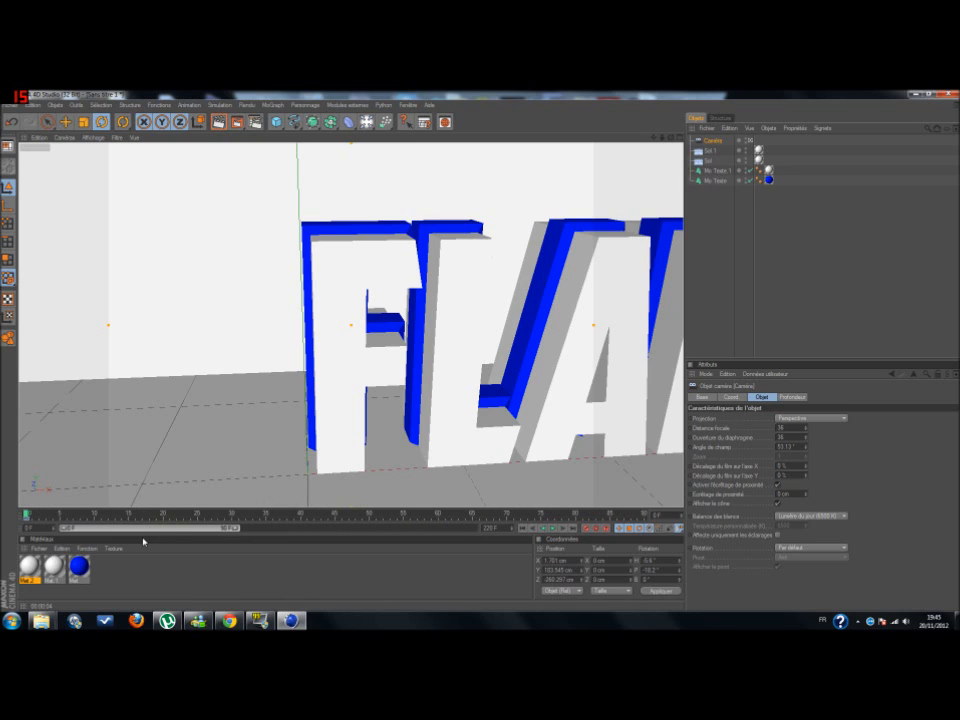
{"action": "left_click_drag", "start_coordinate": [236, 531], "coordinate": [478, 528]}
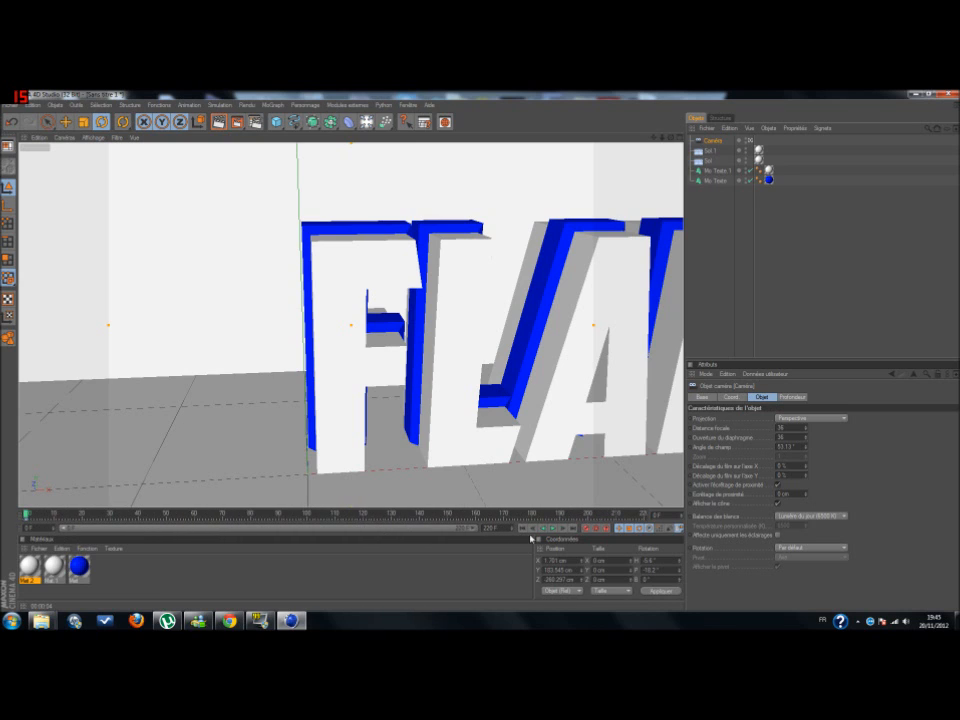
Record a keyframe at frame 100 with the camera moved along to the last S, and play back the animation
{"action": "left_click_drag", "start_coordinate": [28, 514], "coordinate": [308, 519]}
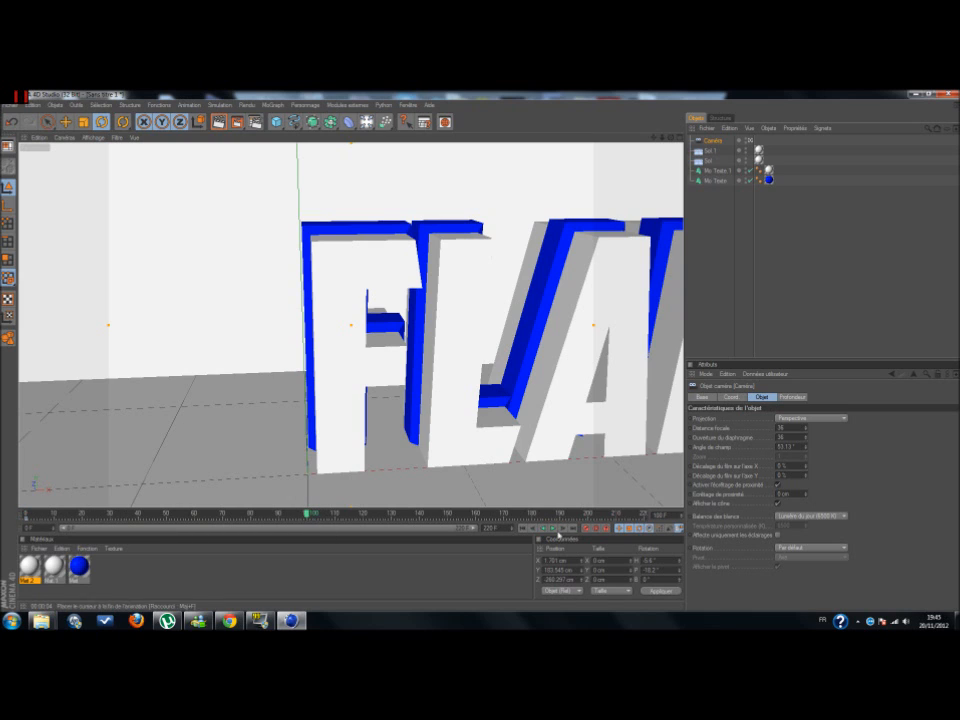
{"action": "left_click_drag", "start_coordinate": [653, 137], "coordinate": [2, 158]}
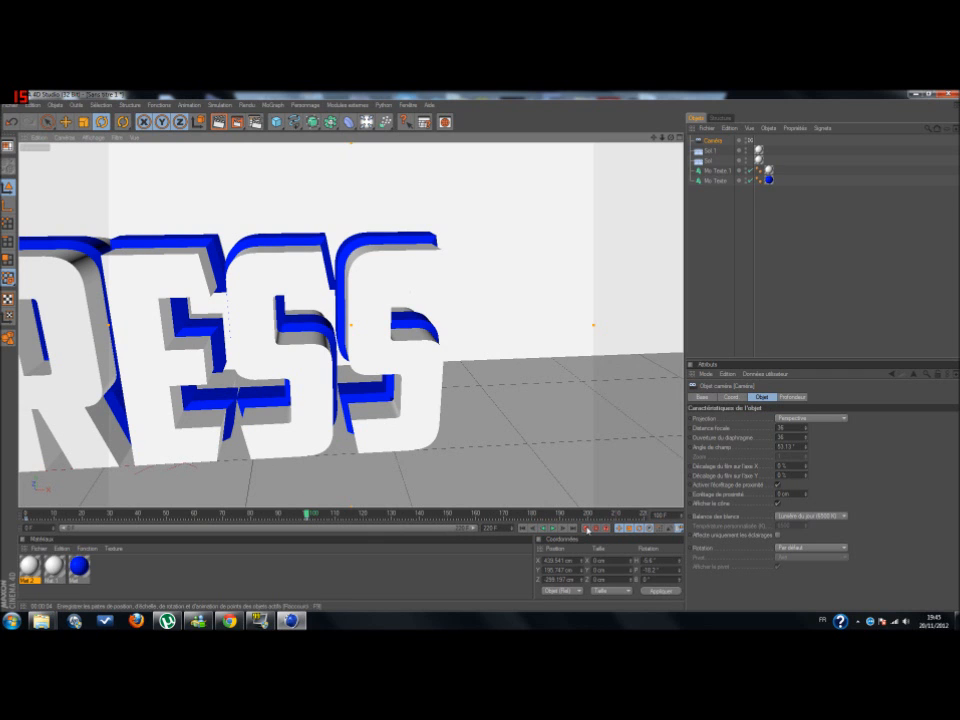
{"action": "left_click_drag", "start_coordinate": [305, 520], "coordinate": [18, 521]}
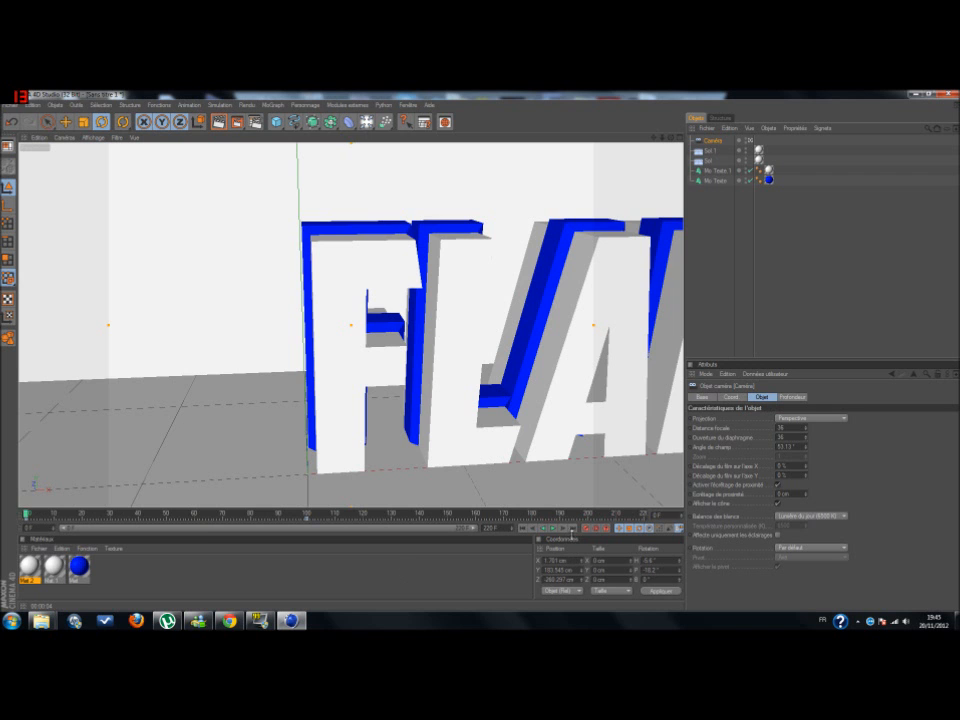
{"action": "left_click", "coordinate": [553, 528]}
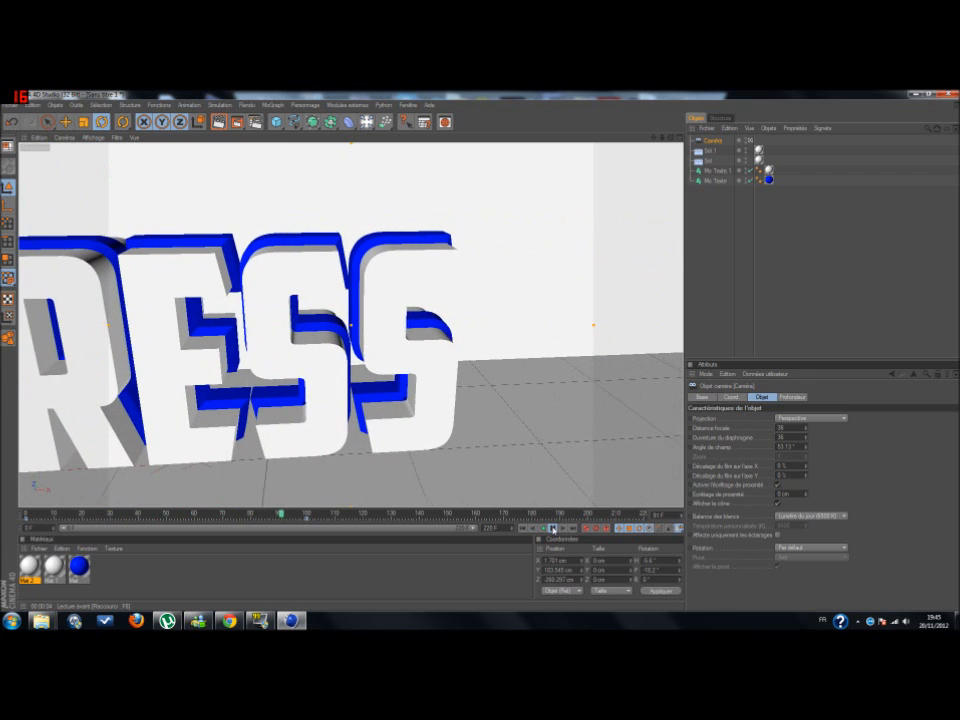
{"action": "left_click", "coordinate": [553, 529]}
Try to pull the camera back and straighten it on the whole text at frame 100
{"action": "mouse_move", "coordinate": [321, 515]}
{"action": "left_mouse_down"}
{"action": "mouse_move", "coordinate": [15, 512]}
{"action": "mouse_move", "coordinate": [307, 514]}
{"action": "left_mouse_up"}
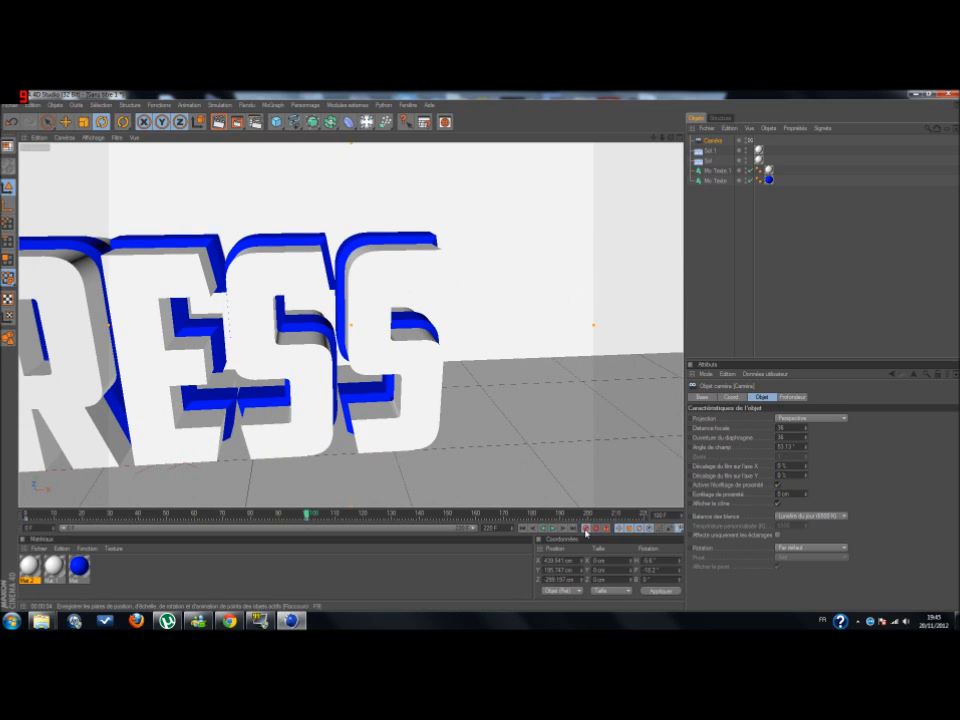
{"action": "scroll", "coordinate": [521, 431], "scroll_direction": "down", "scroll_amount": 5}
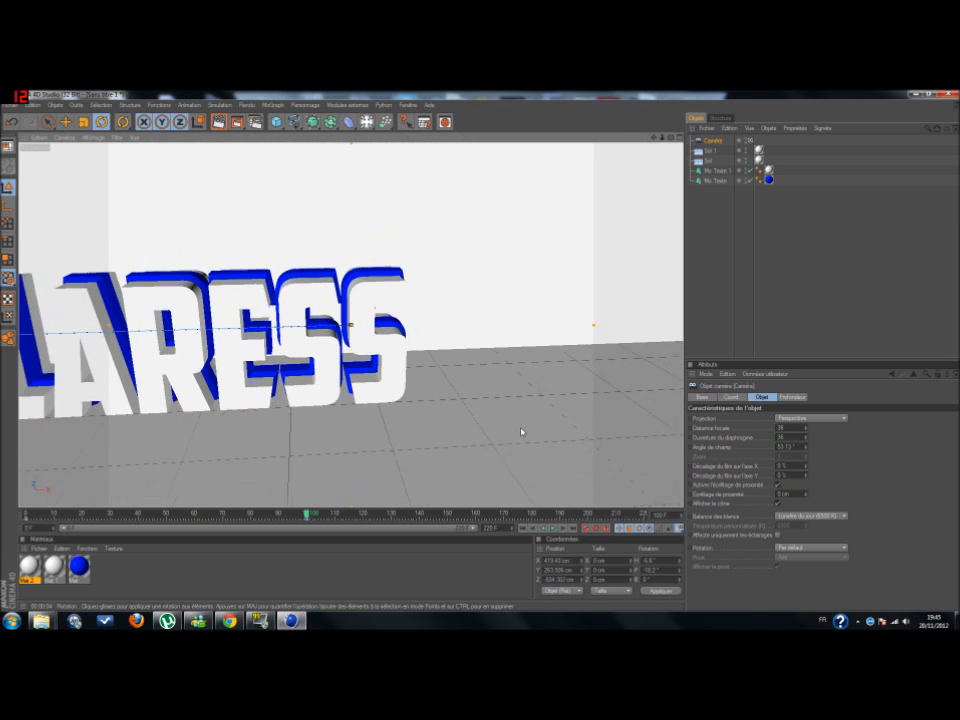
{"action": "scroll", "coordinate": [521, 431], "scroll_direction": "down", "scroll_amount": 6}
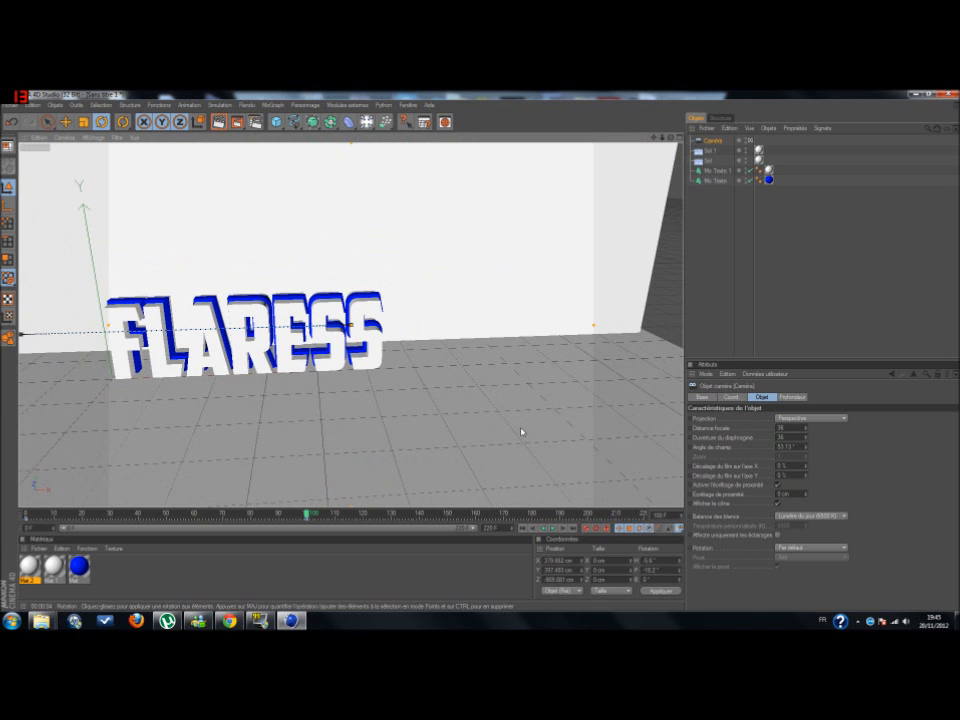
{"action": "mouse_move", "coordinate": [671, 137]}
{"action": "left_mouse_down"}
{"action": "mouse_move", "coordinate": [711, 126]}
{"action": "mouse_move", "coordinate": [724, 141]}
{"action": "mouse_move", "coordinate": [731, 131]}
{"action": "mouse_move", "coordinate": [671, 137]}
{"action": "left_mouse_up"}
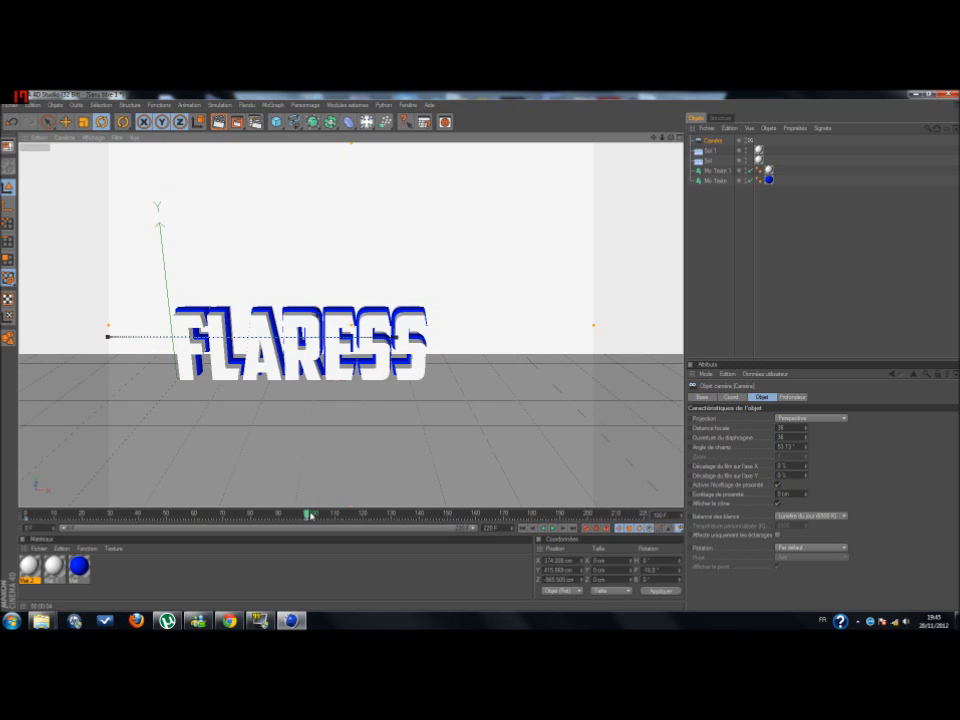
At frame 140, pull the camera back and straighten it on the whole text, about X 370, Y 432, Z -1013 cm, and record a keyframe
{"action": "left_click_drag", "start_coordinate": [311, 516], "coordinate": [420, 516]}
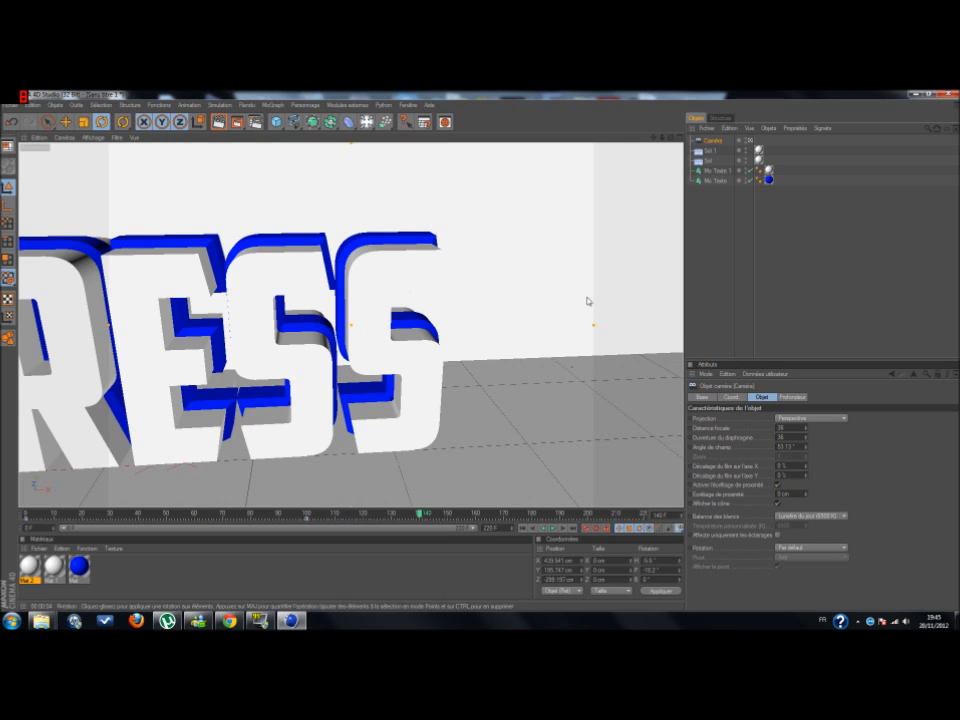
{"action": "scroll", "coordinate": [553, 309], "scroll_direction": "down", "scroll_amount": 7}
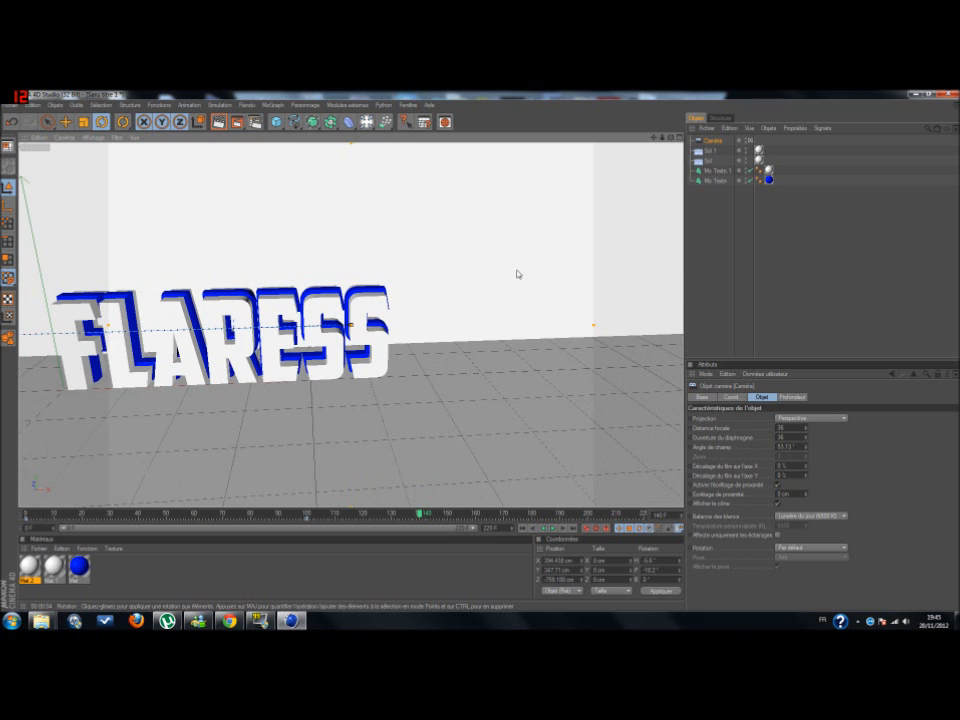
{"action": "scroll", "coordinate": [518, 273], "scroll_direction": "down", "scroll_amount": 3}
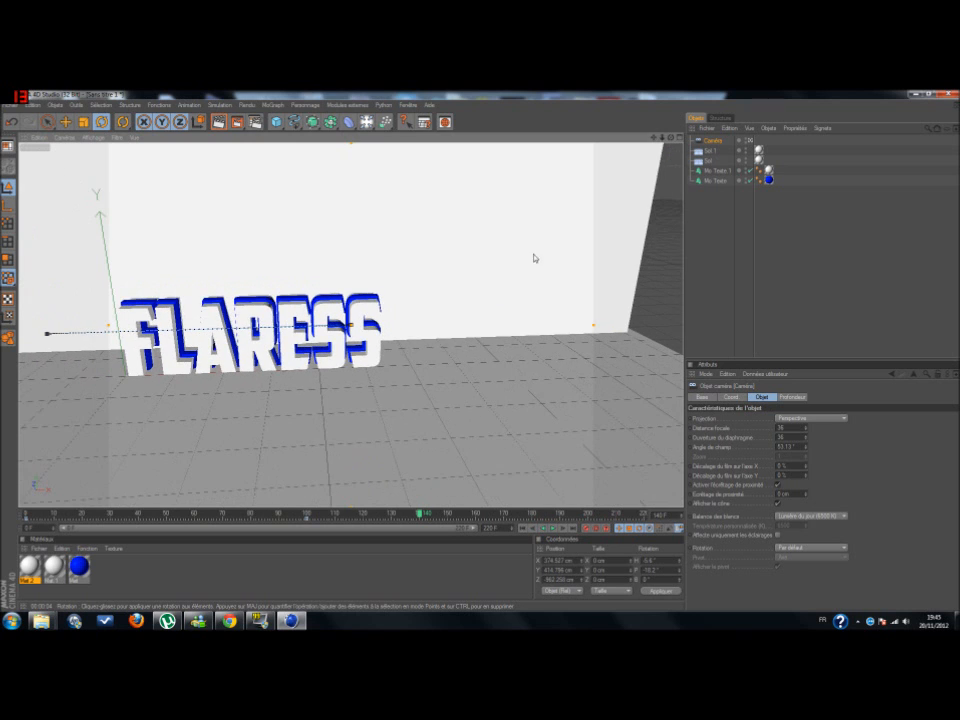
{"action": "left_click_drag", "start_coordinate": [670, 137], "coordinate": [734, 144]}
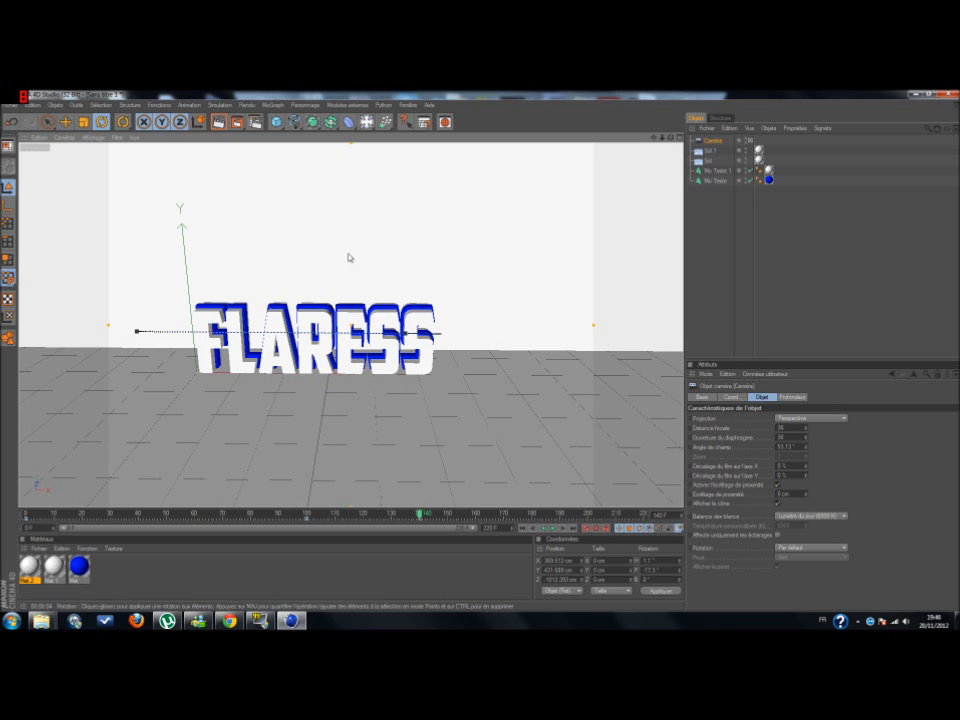
Add a MoText object and move it in front of the Flaress text and below the floor, to about Y -157, Z -279 cm
{"action": "left_click", "coordinate": [278, 105]}
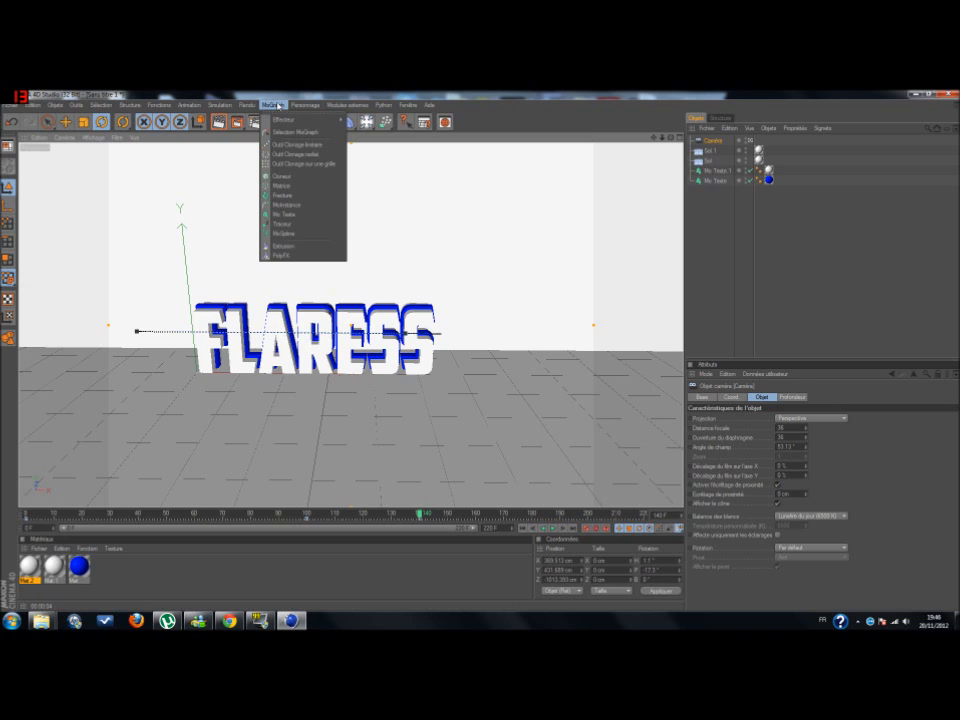
{"action": "left_click", "coordinate": [301, 215]}
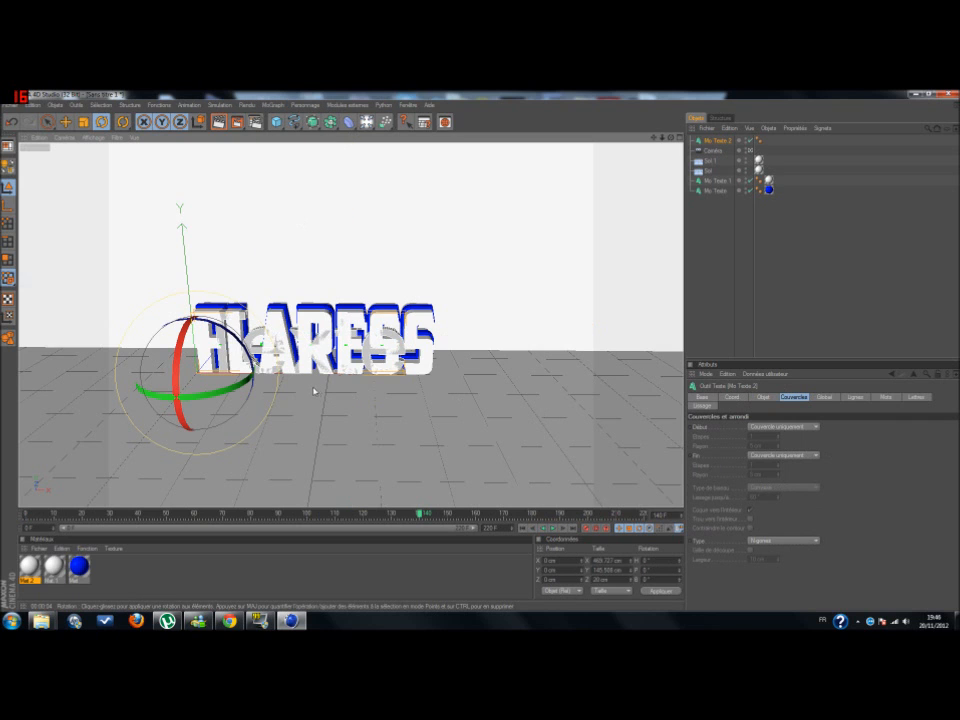
{"action": "key", "text": "e"}
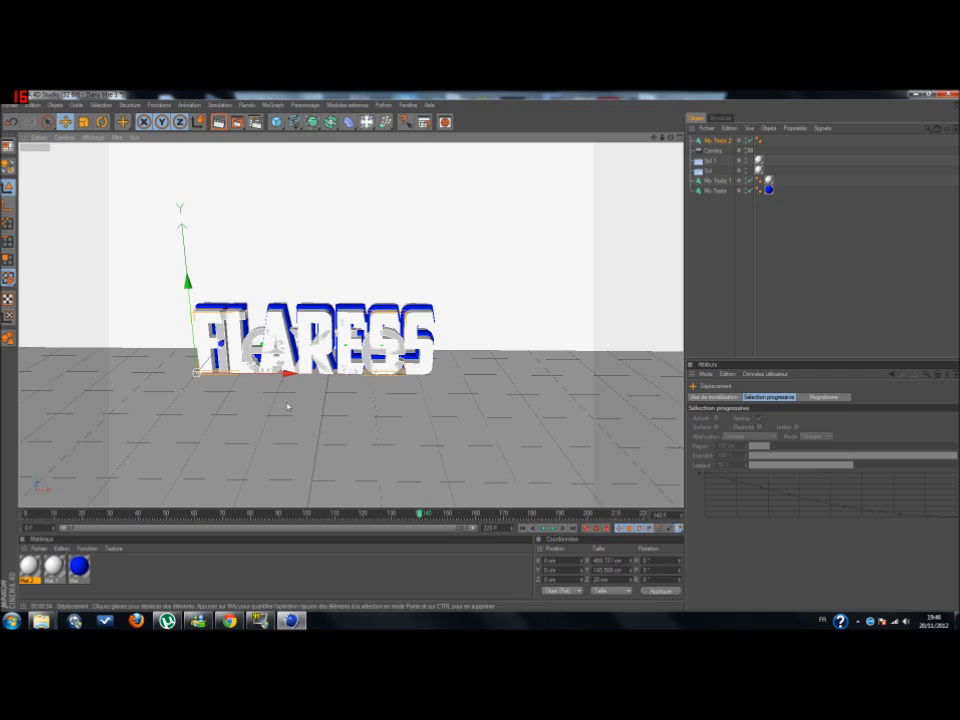
{"action": "left_click_drag", "start_coordinate": [188, 279], "coordinate": [150, 317]}
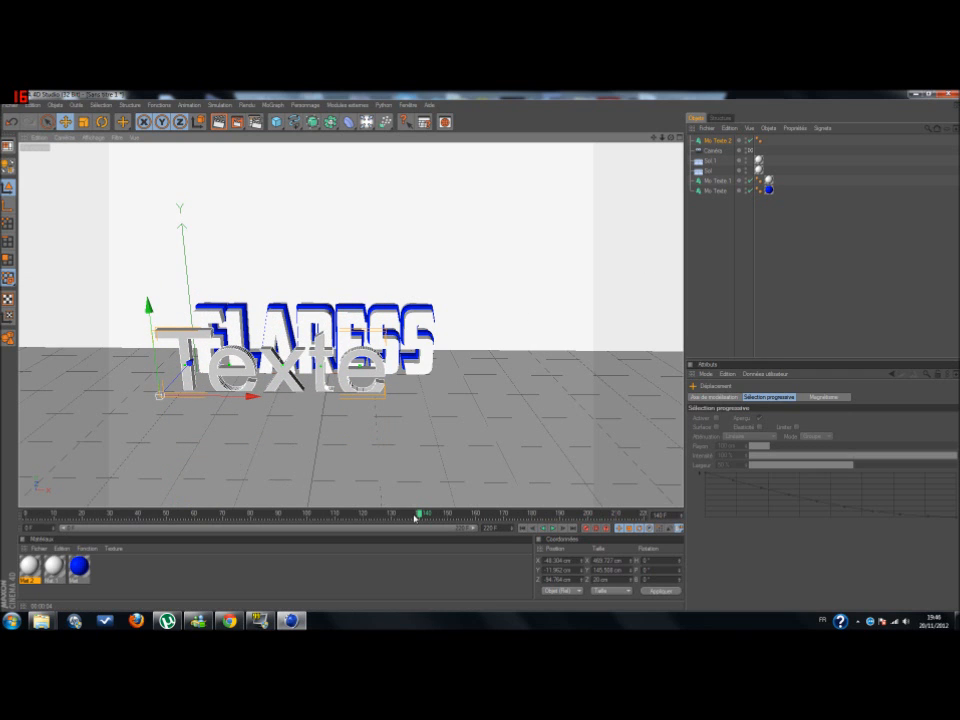
{"action": "mouse_move", "coordinate": [420, 514]}
{"action": "left_mouse_down"}
{"action": "mouse_move", "coordinate": [407, 514]}
{"action": "mouse_move", "coordinate": [420, 520]}
{"action": "left_mouse_up"}
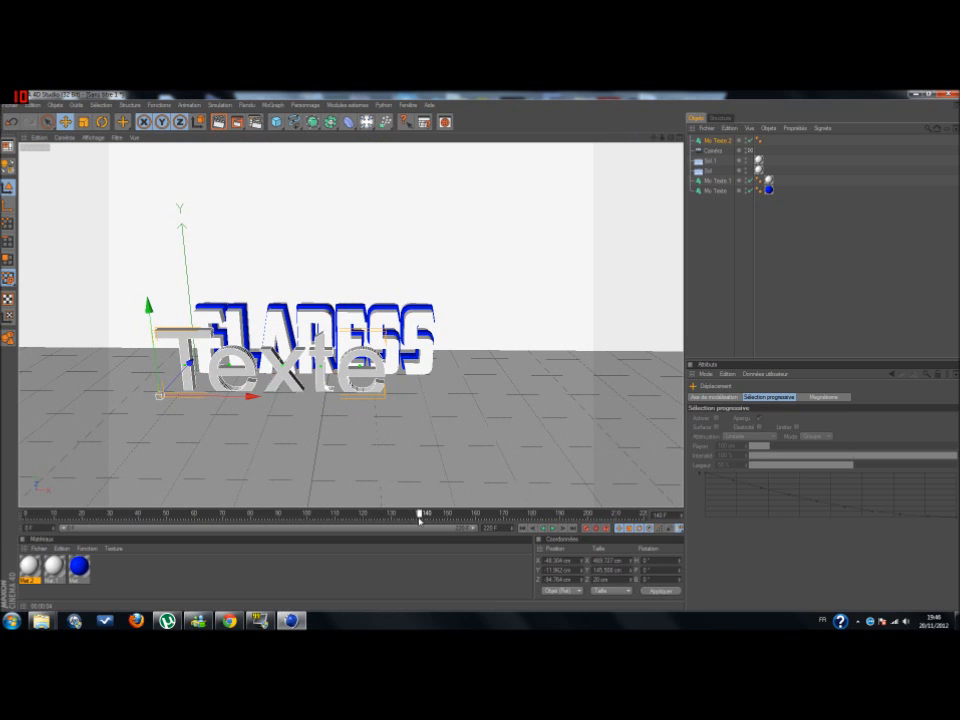
{"action": "left_click_drag", "start_coordinate": [671, 137], "coordinate": [597, 170]}
{"action": "left_click_drag", "start_coordinate": [160, 400], "coordinate": [65, 470]}
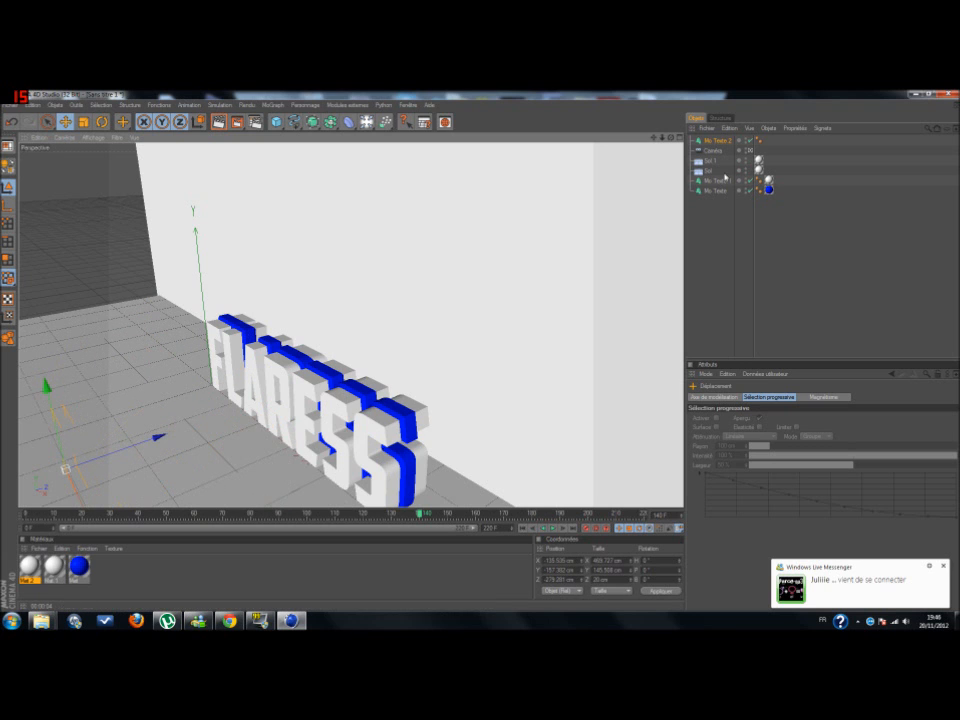
Return to the camera's frame 140 view and shift the new MoText sideways to about X 105 cm
{"action": "mouse_move", "coordinate": [671, 137]}
{"action": "left_mouse_down"}
{"action": "mouse_move", "coordinate": [630, 160]}
{"action": "mouse_move", "coordinate": [690, 125]}
{"action": "mouse_move", "coordinate": [700, 85]}
{"action": "mouse_move", "coordinate": [715, 123]}
{"action": "mouse_move", "coordinate": [722, 119]}
{"action": "left_mouse_up"}
{"action": "scroll", "coordinate": [574, 311], "scroll_direction": "down", "scroll_amount": 1}
{"action": "left_click", "coordinate": [421, 518]}
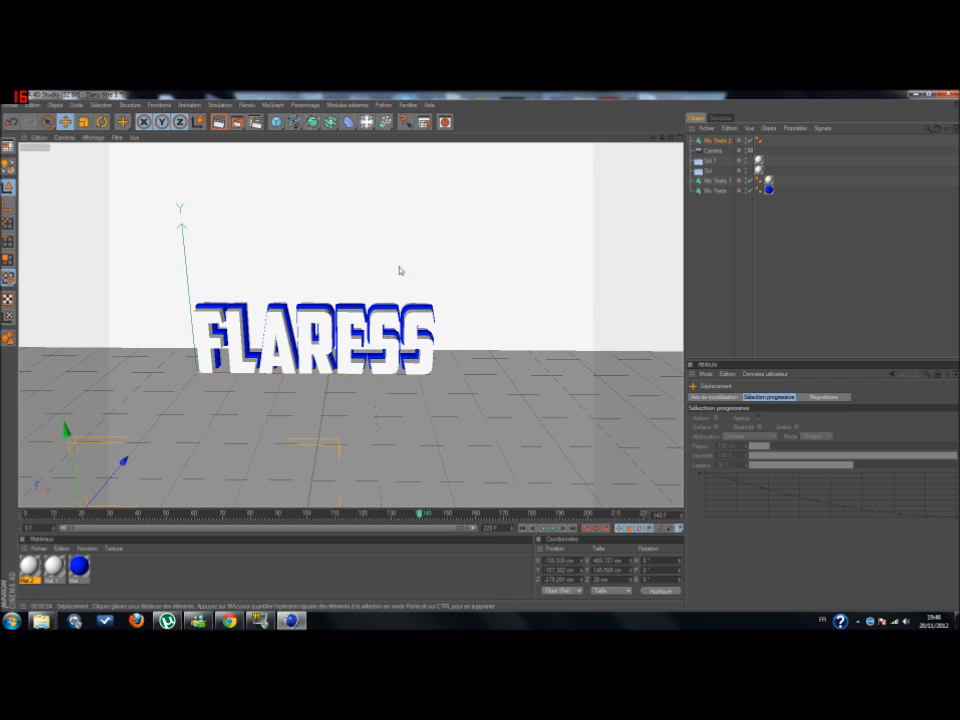
{"action": "scroll", "coordinate": [343, 406], "scroll_direction": "down", "scroll_amount": 1}
{"action": "left_click_drag", "start_coordinate": [222, 494], "coordinate": [331, 500]}
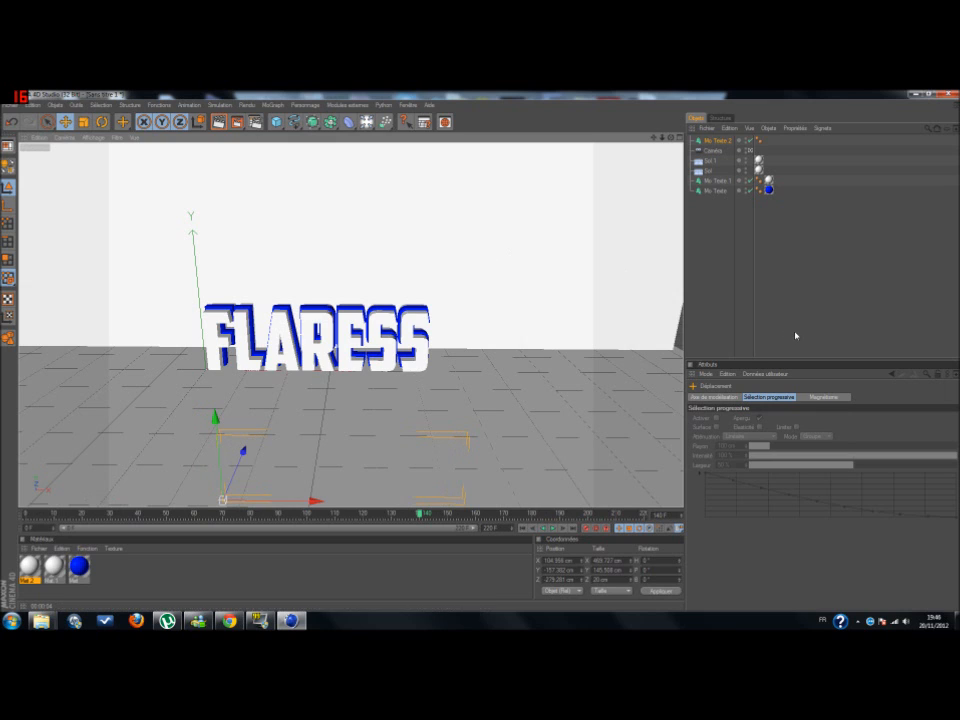
Change the wording of the new MoText object to "Presente"
{"action": "left_click", "coordinate": [718, 141]}
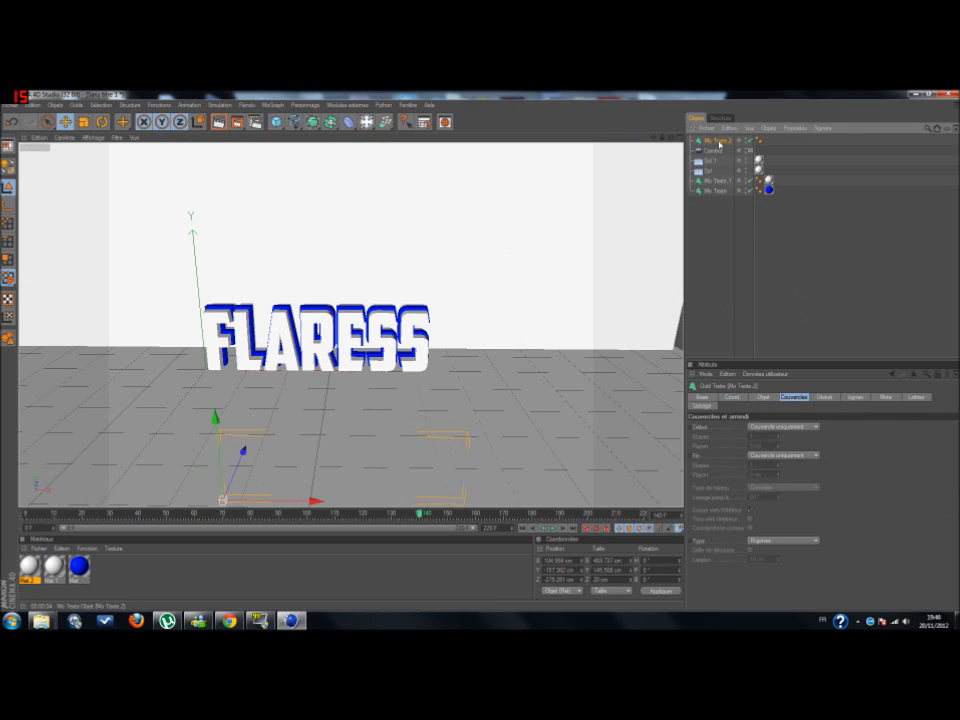
{"action": "left_click", "coordinate": [731, 397]}
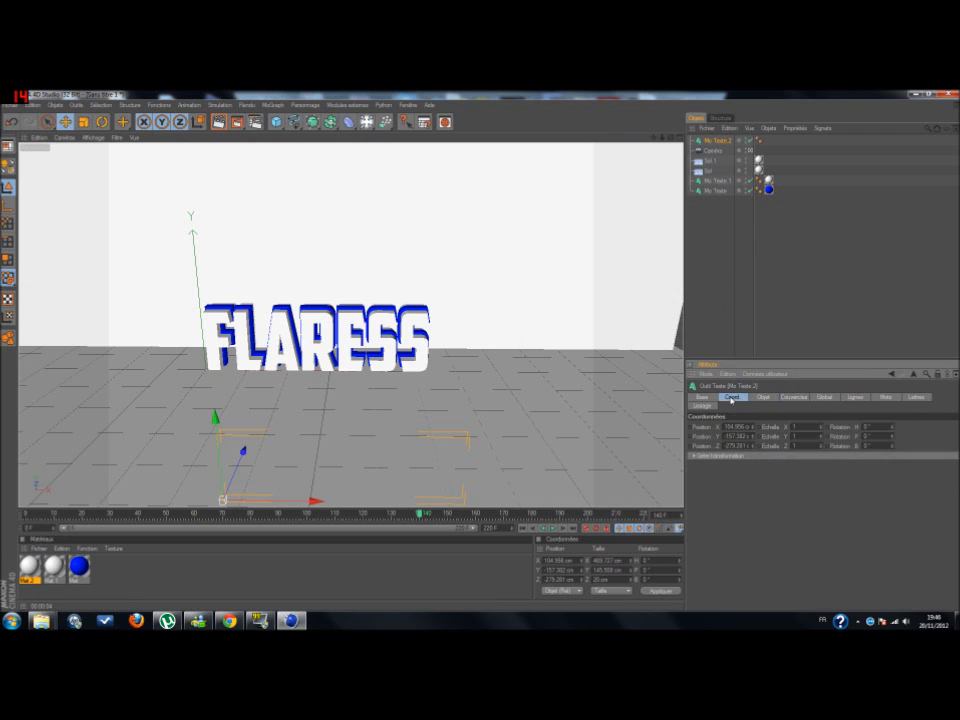
{"action": "left_click", "coordinate": [698, 398]}
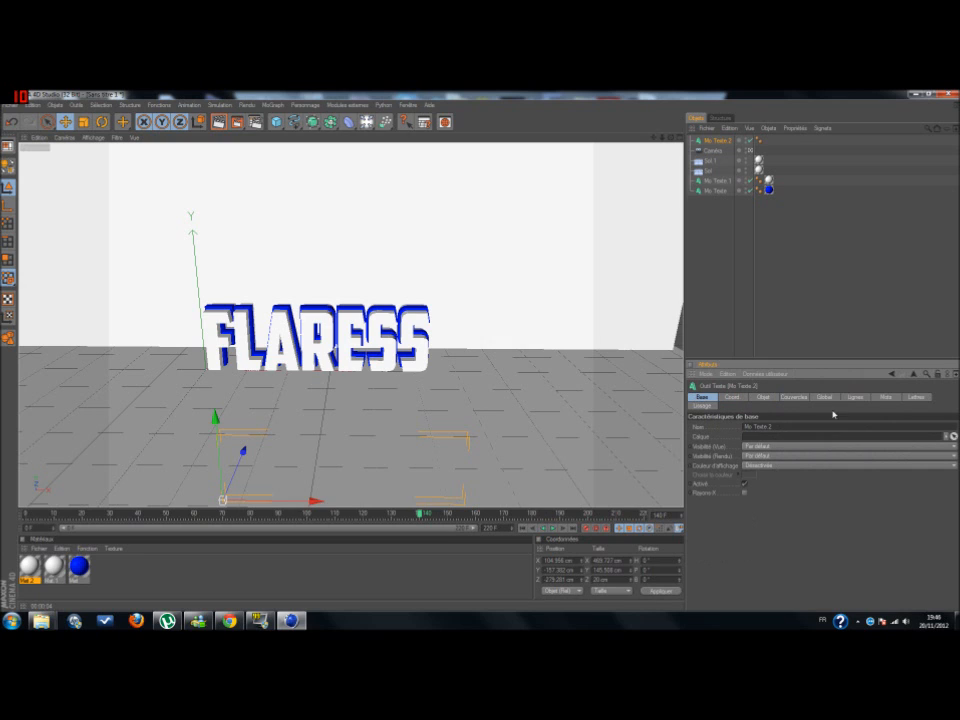
{"action": "left_click", "coordinate": [765, 397]}
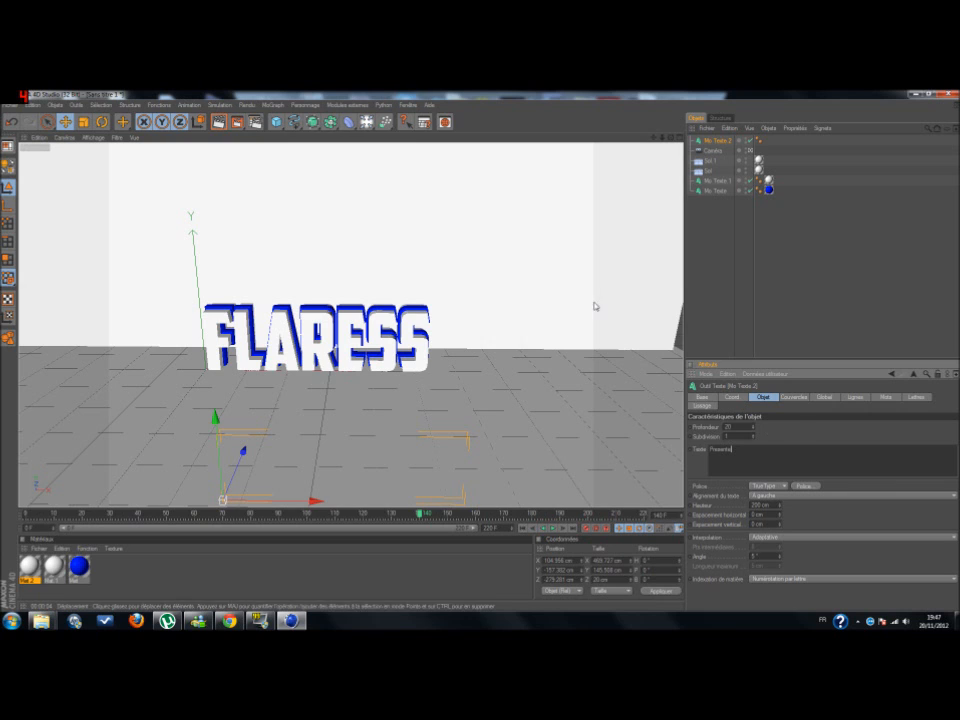
{"action": "left_click", "coordinate": [786, 267]}
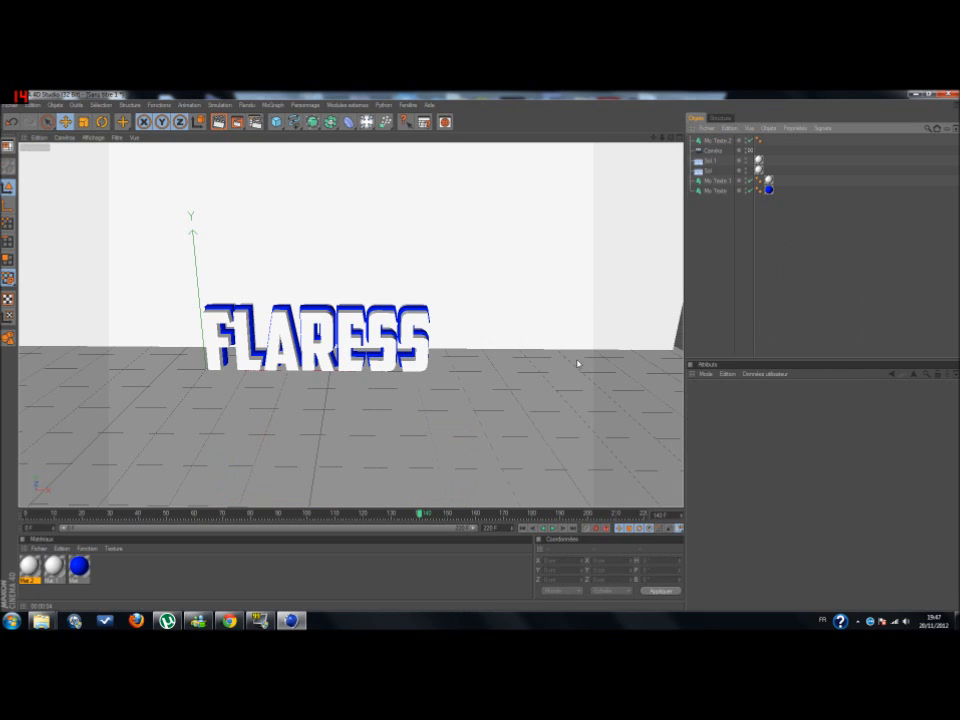
Record a keyframe for the Presente text at frame 140 and another at frame 180 with the text raised to about Y 8 cm
{"action": "scroll", "coordinate": [546, 304], "scroll_direction": "up", "scroll_amount": 1}
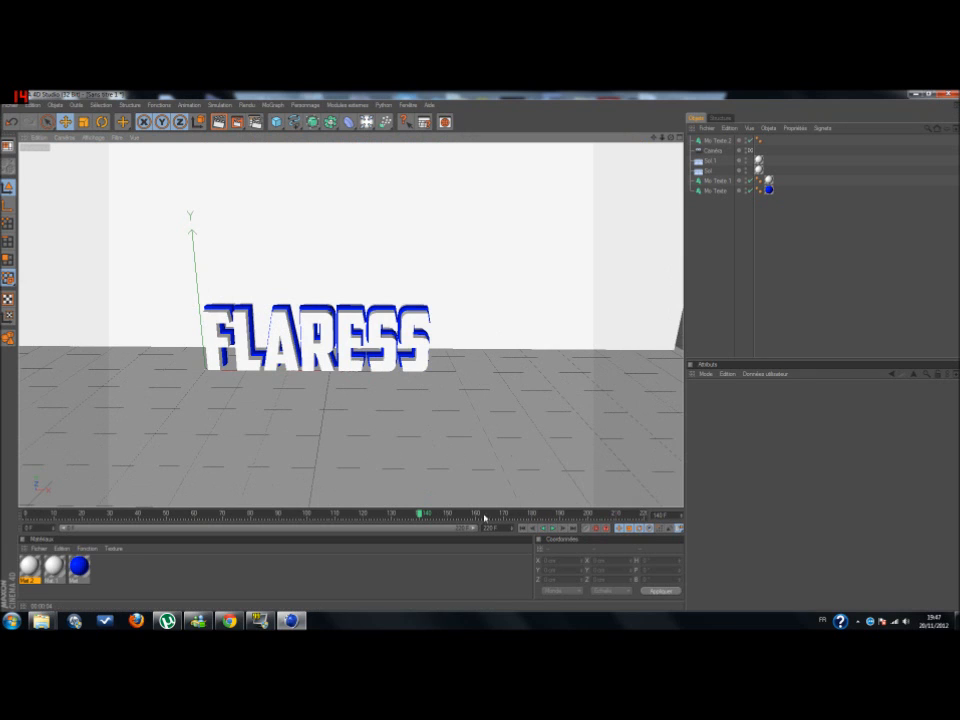
{"action": "left_click", "coordinate": [716, 141]}
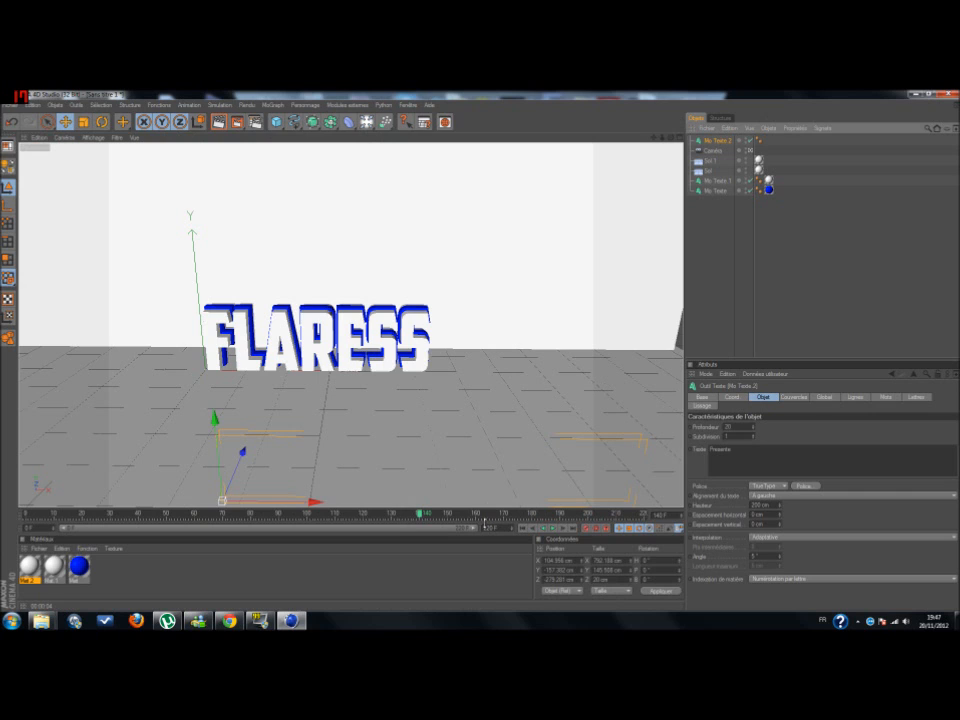
{"action": "left_click", "coordinate": [585, 529]}
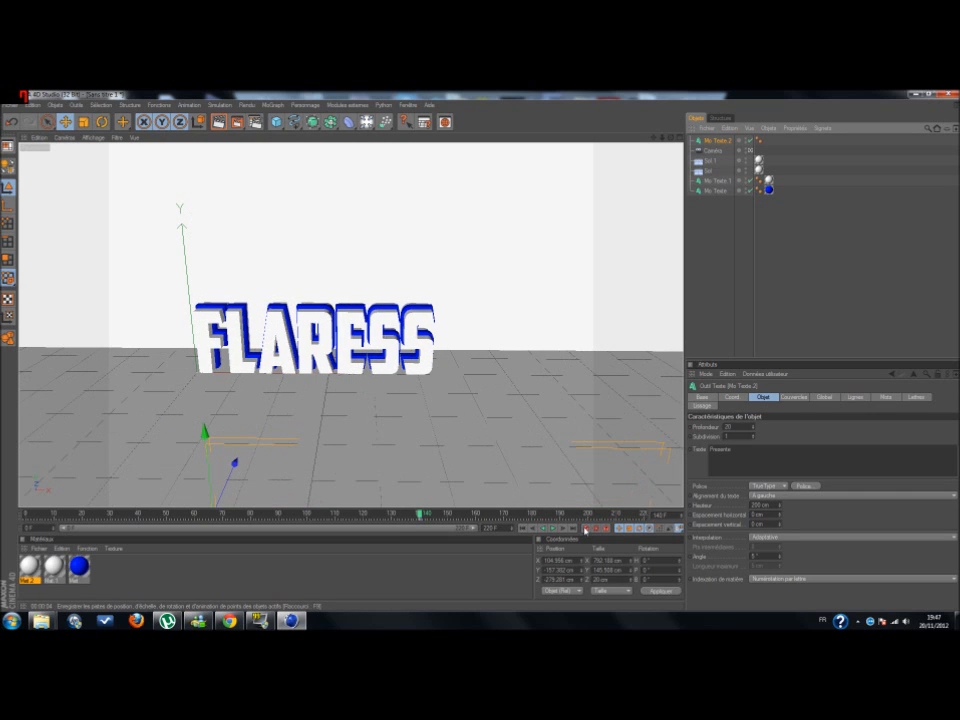
{"action": "left_click_drag", "start_coordinate": [421, 515], "coordinate": [535, 516]}
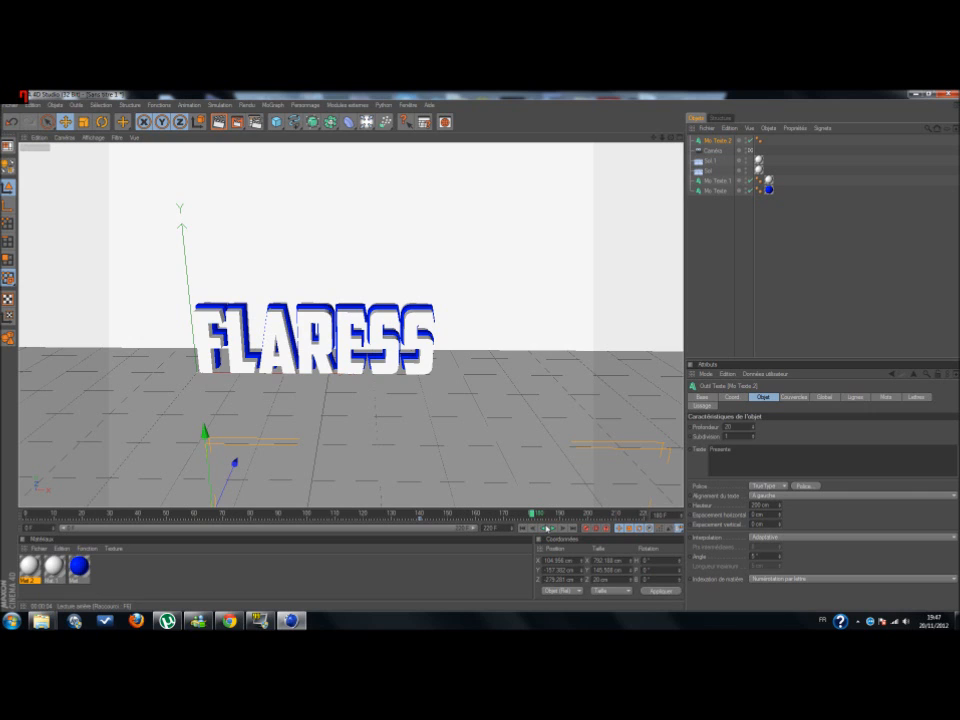
{"action": "left_click_drag", "start_coordinate": [206, 436], "coordinate": [197, 350]}
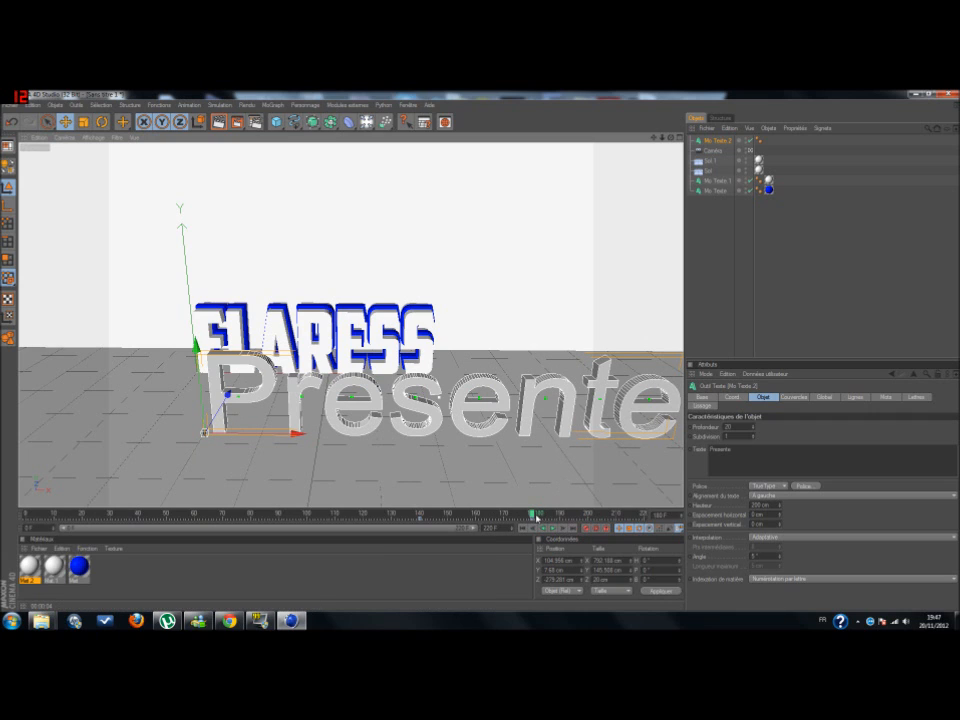
Try moving the camera forward at frame 220 and record a keyframe for the Presente text there
{"action": "left_click_drag", "start_coordinate": [532, 516], "coordinate": [660, 516]}
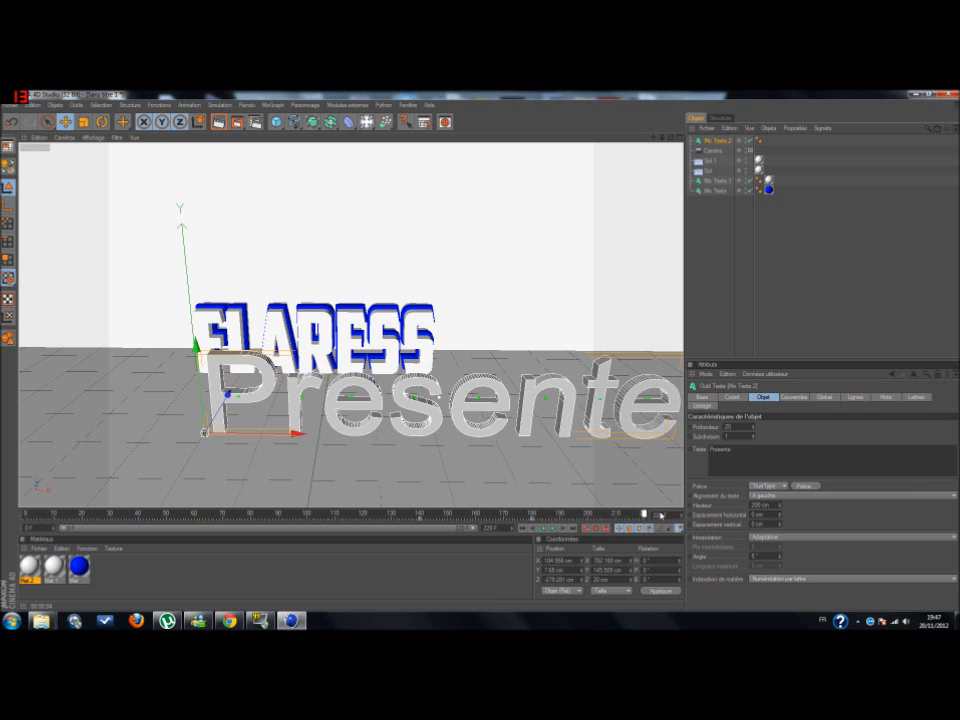
{"action": "scroll", "coordinate": [306, 328], "scroll_direction": "up", "scroll_amount": 6}
{"action": "scroll", "coordinate": [306, 328], "scroll_direction": "up", "scroll_amount": 5}
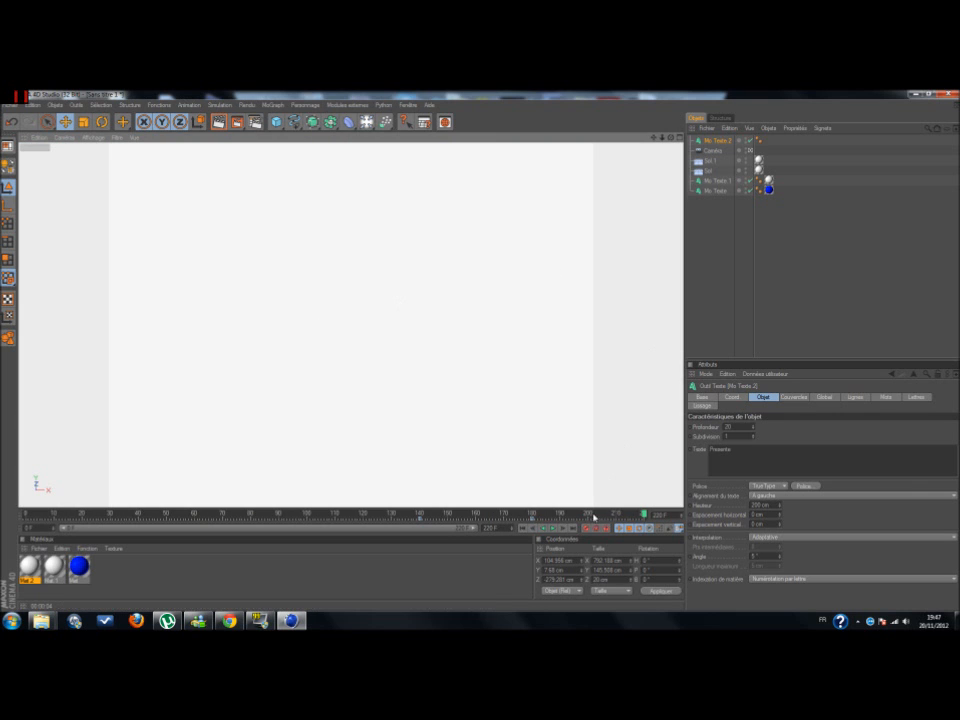
{"action": "left_click", "coordinate": [583, 529]}
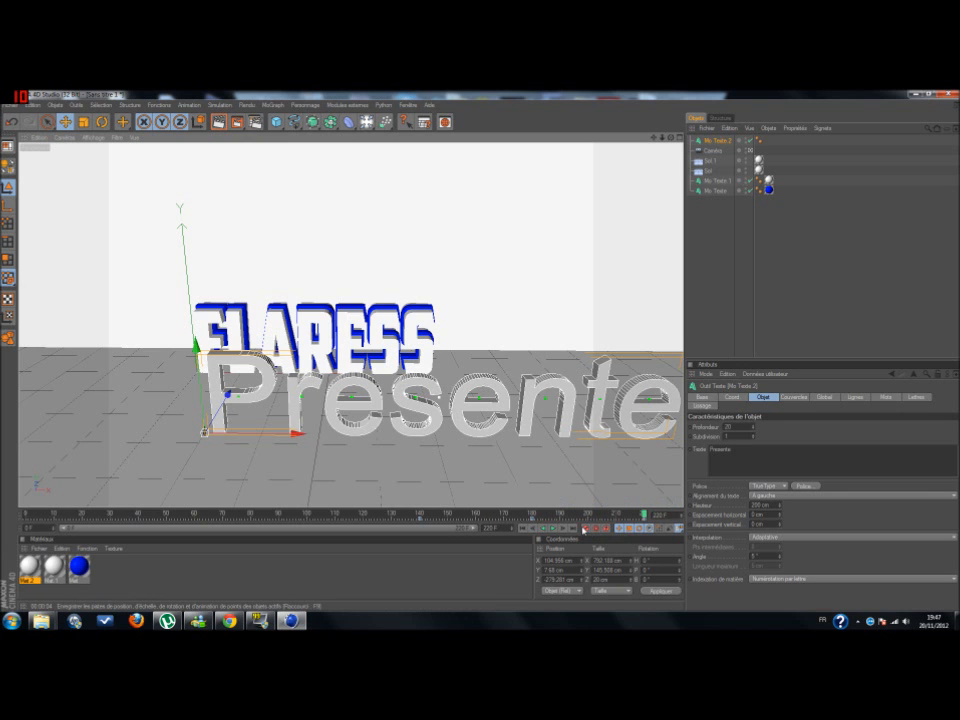
Play back the animation from frame 0
{"action": "left_click_drag", "start_coordinate": [642, 516], "coordinate": [1, 514]}
{"action": "left_click", "coordinate": [552, 528]}
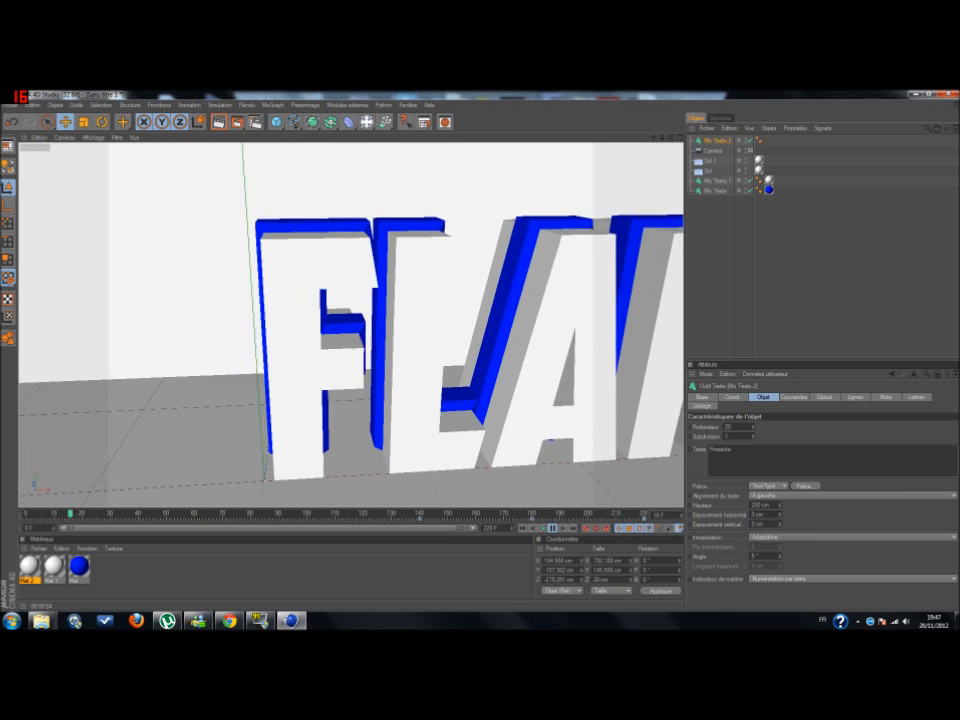
{"action": "left_click", "coordinate": [552, 528]}
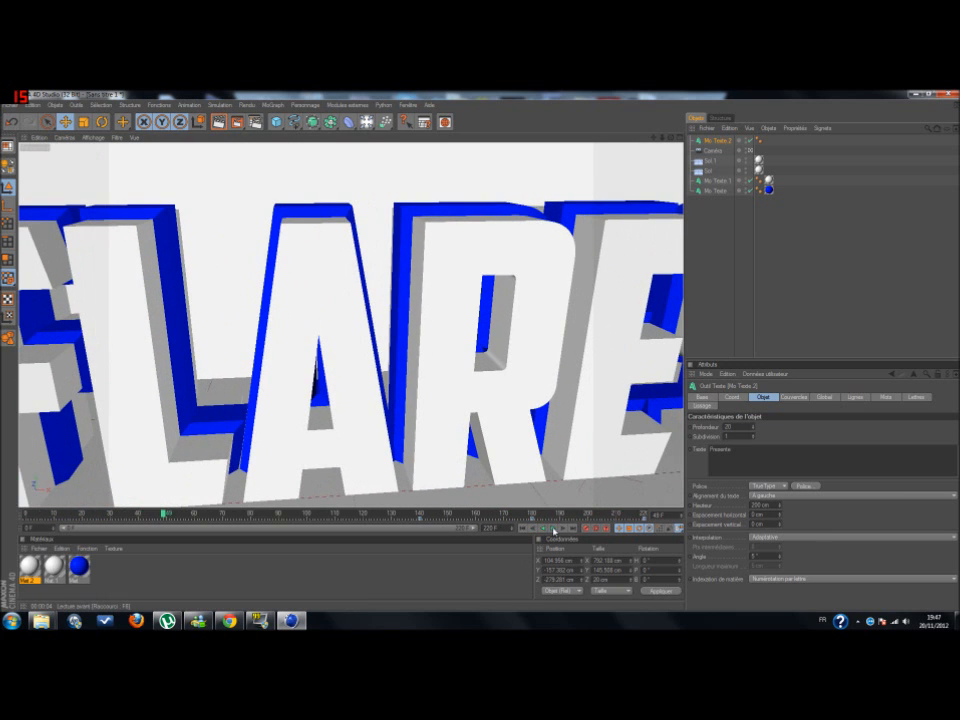